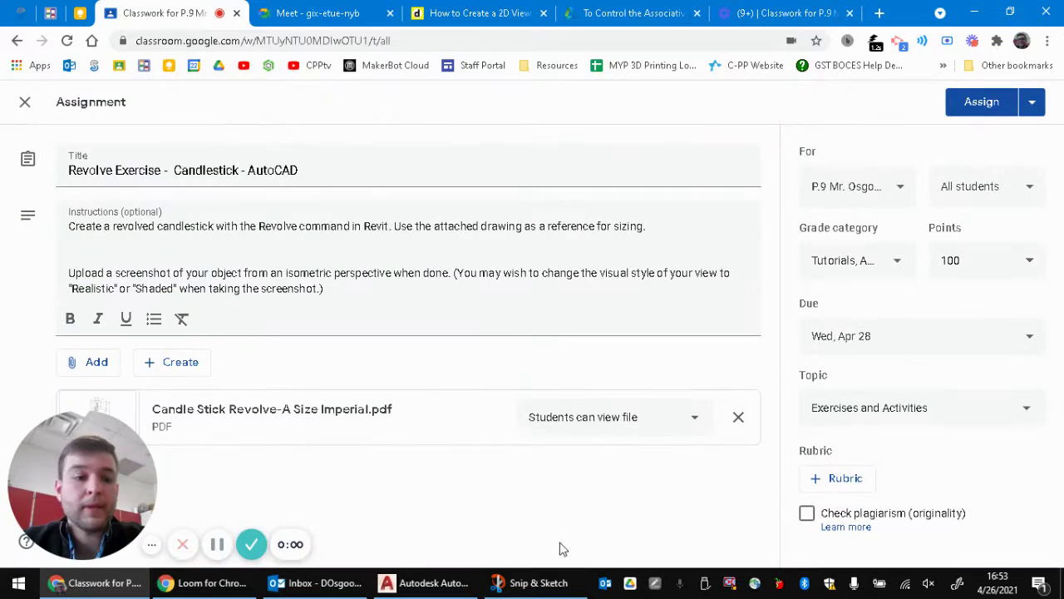
- Review the Revolve assignment instructions and start a new blank drawing in AutoCAD
{"action": "double_click", "coordinate": [91, 171]}
{"action": "left_click", "coordinate": [138, 247]}
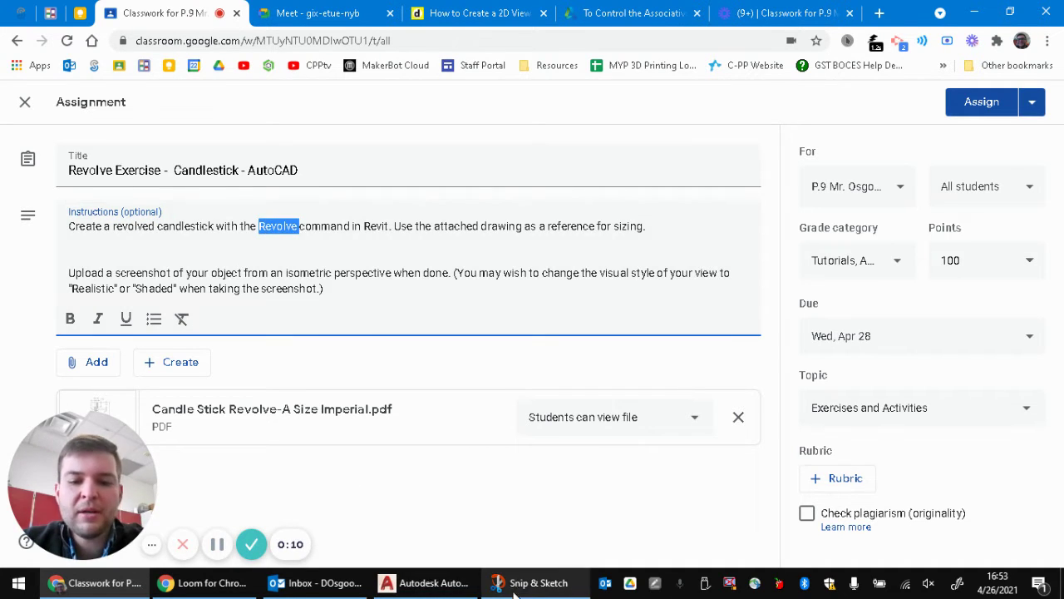
{"action": "left_click", "coordinate": [453, 585]}
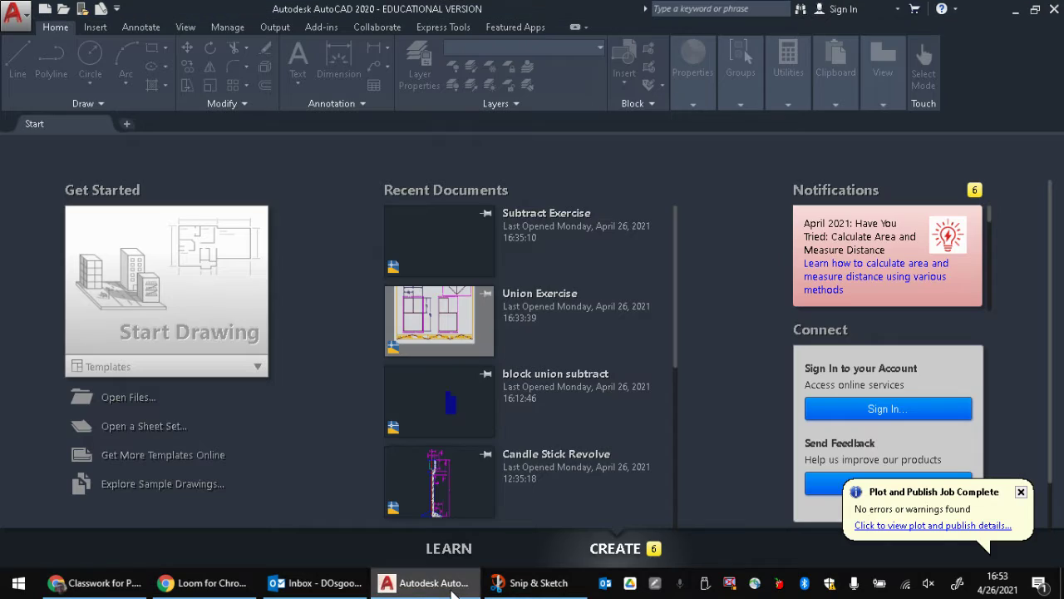
{"action": "left_click", "coordinate": [202, 258]}
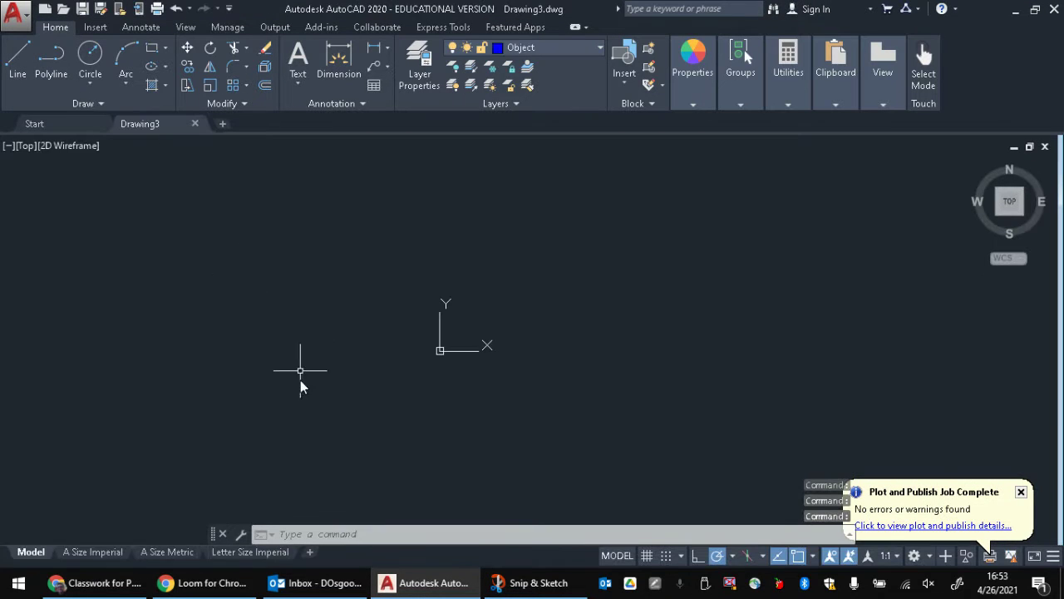
{"action": "left_click", "coordinate": [117, 585]}
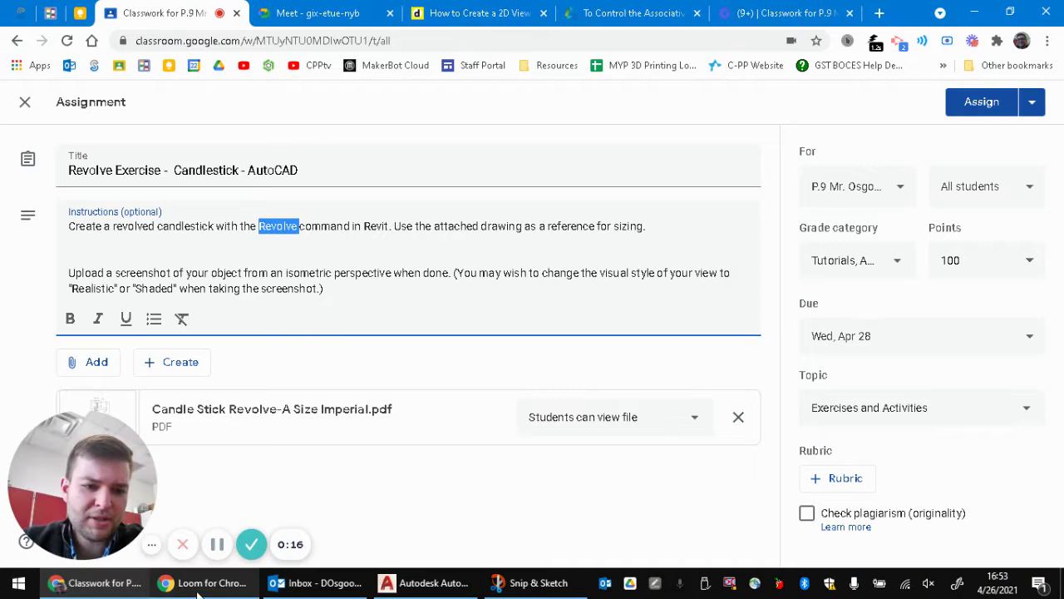
{"action": "left_click", "coordinate": [20, 101]}
- Open the attached Candle Stick Revolve-A Size Imperial.pdf to view the dimensioned profile
{"action": "left_click", "coordinate": [333, 339]}
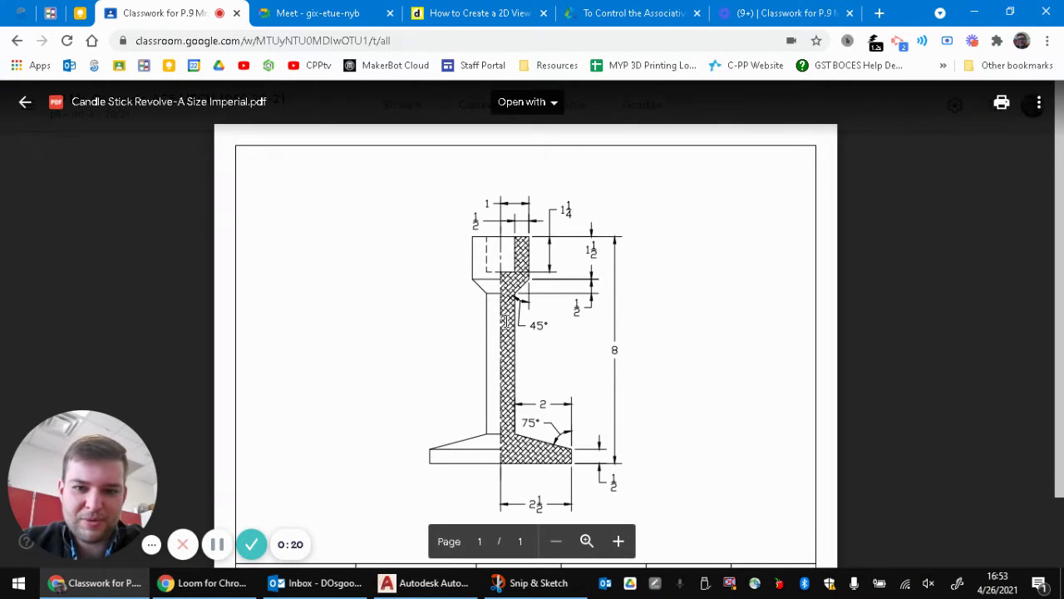
{"action": "scroll", "coordinate": [506, 322], "scroll_direction": "down", "scroll_amount": 1}
{"action": "scroll", "coordinate": [643, 265], "scroll_direction": "up", "scroll_amount": 1}
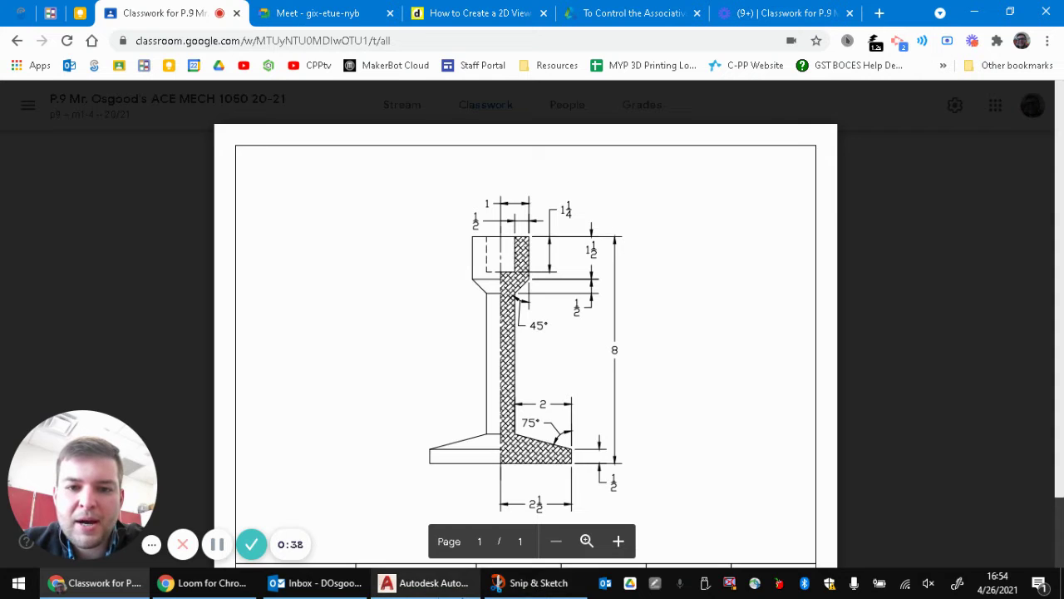
{"action": "left_click", "coordinate": [216, 544]}
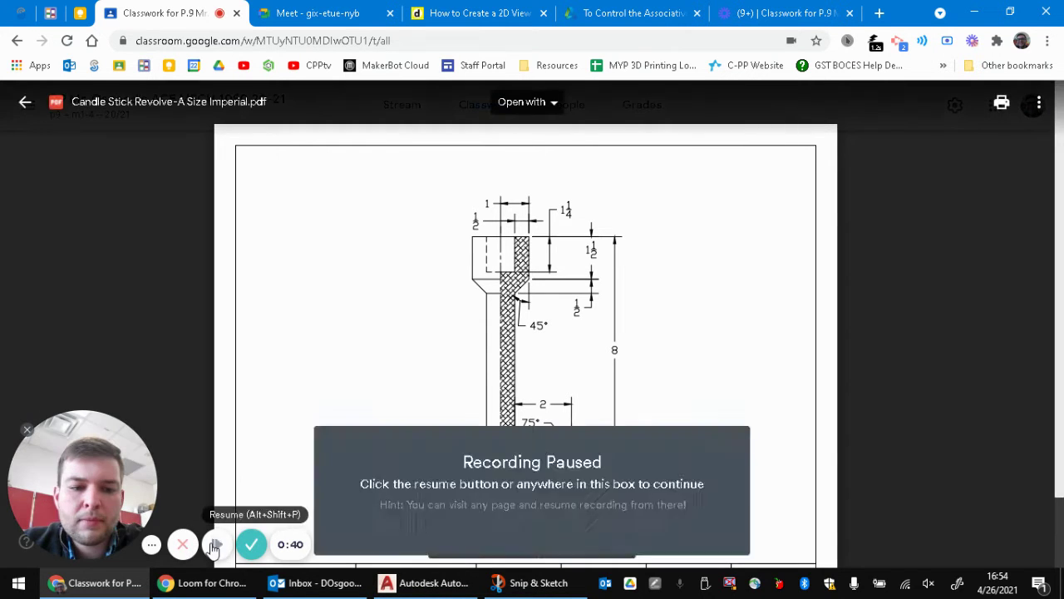
{"action": "left_click", "coordinate": [214, 544]}
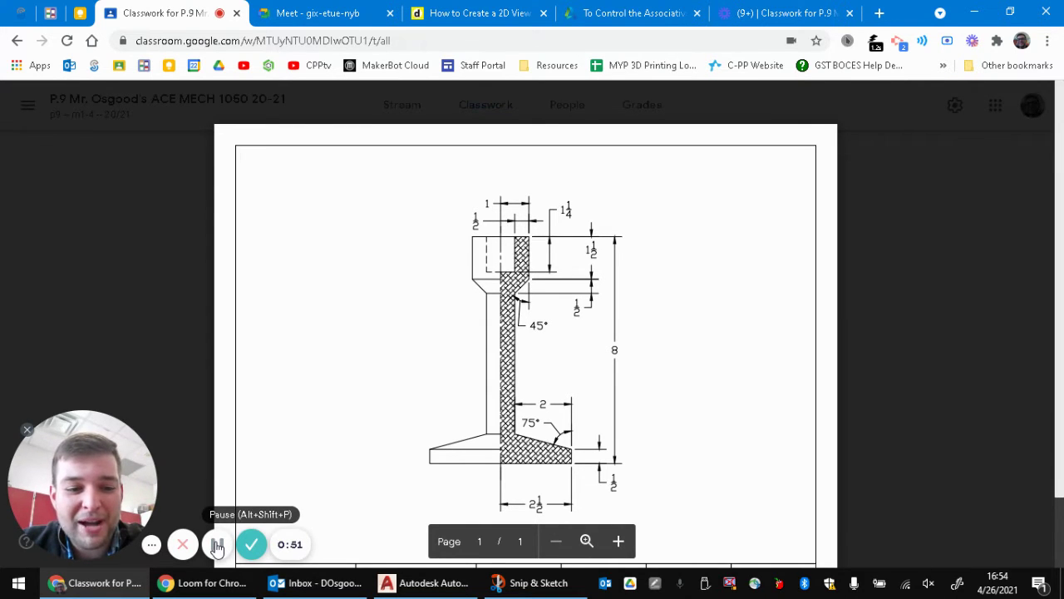
- Close Snip & Sketch, switch to the Candle Stick Revolve 3d drawing, and start REVOLVE
{"action": "left_click", "coordinate": [544, 589]}
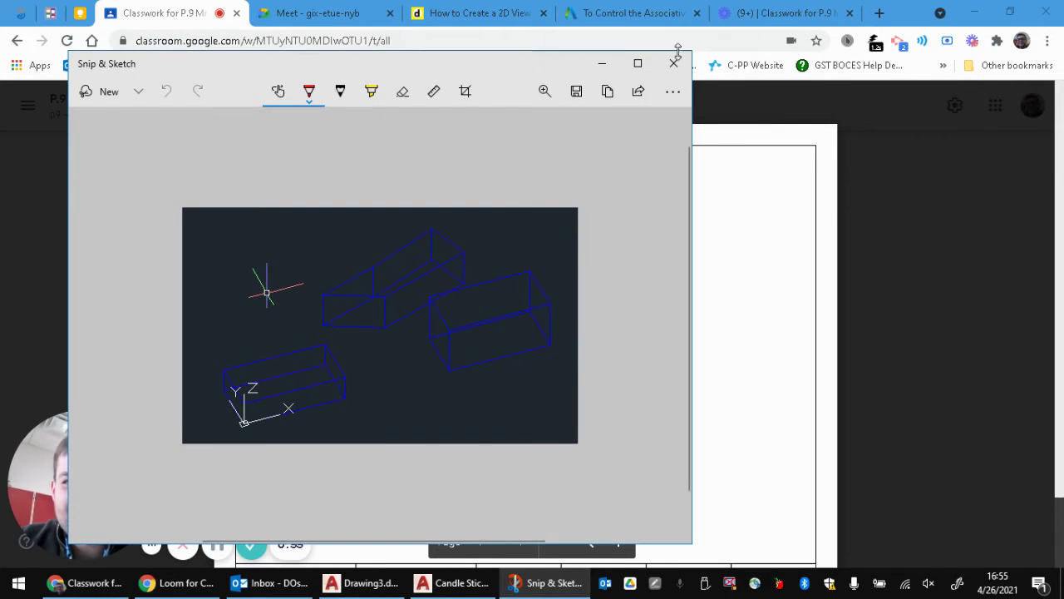
{"action": "left_click", "coordinate": [677, 56]}
{"action": "left_click", "coordinate": [536, 583]}
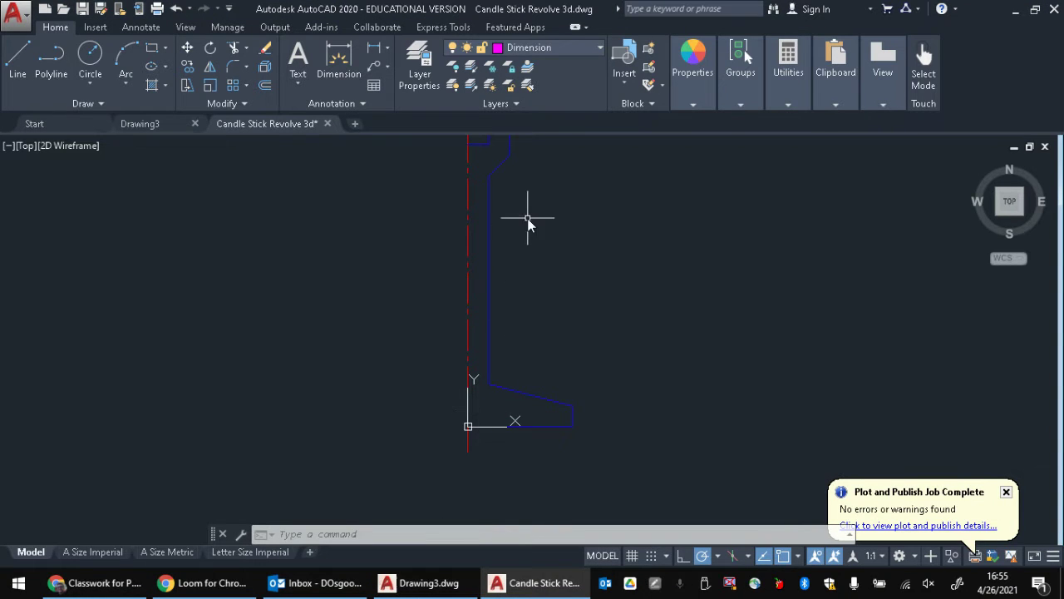
{"action": "middle_click_drag", "start_coordinate": [559, 301], "coordinate": [553, 297]}
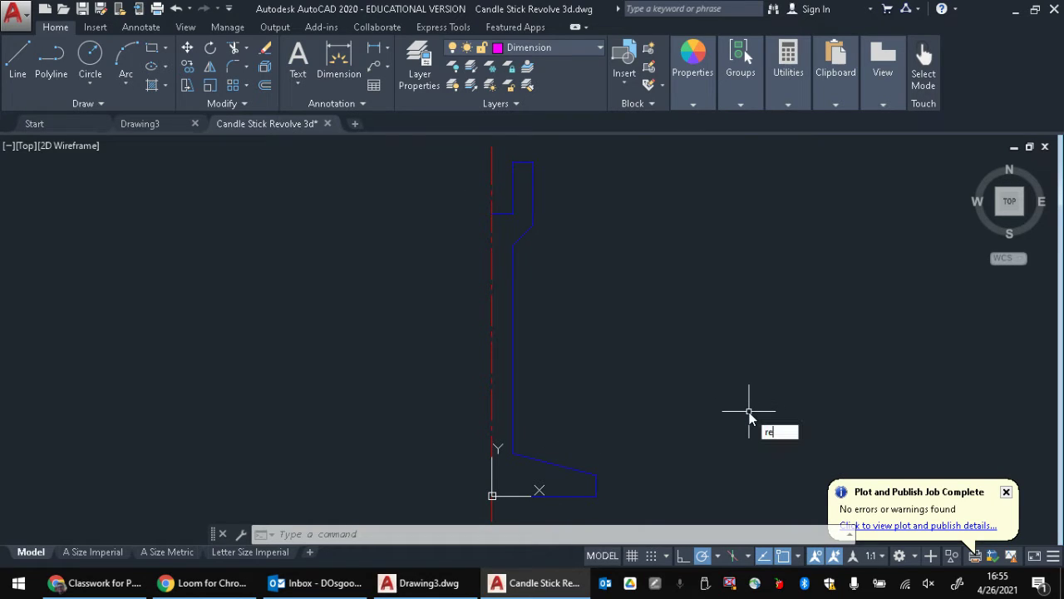
{"action": "key", "text": "Return"}
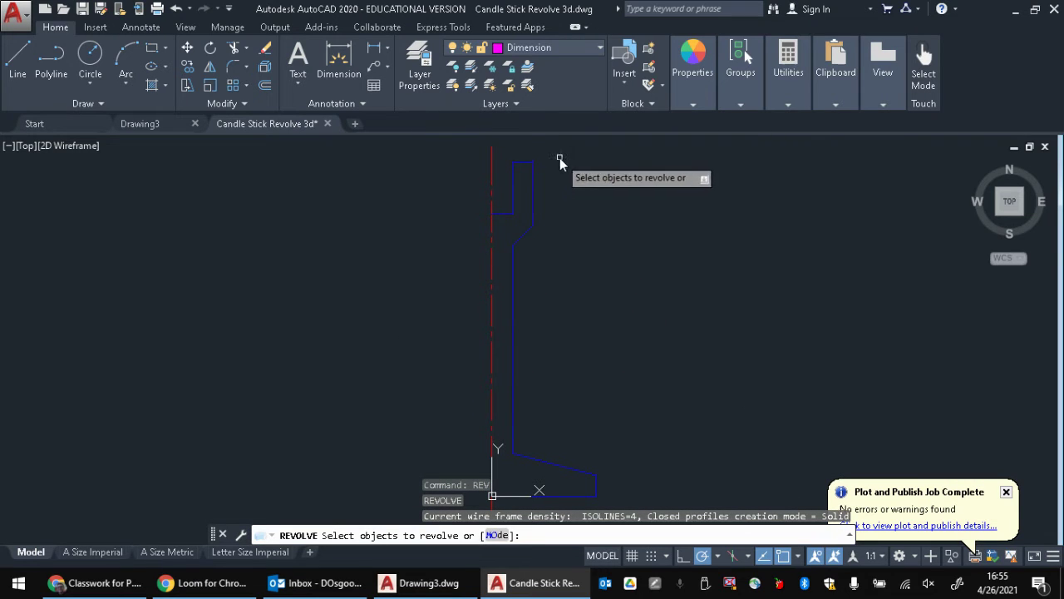
- Select all nine candlestick profile lines, including the bottom segment, as objects to revolve
{"action": "left_click", "coordinate": [595, 159]}
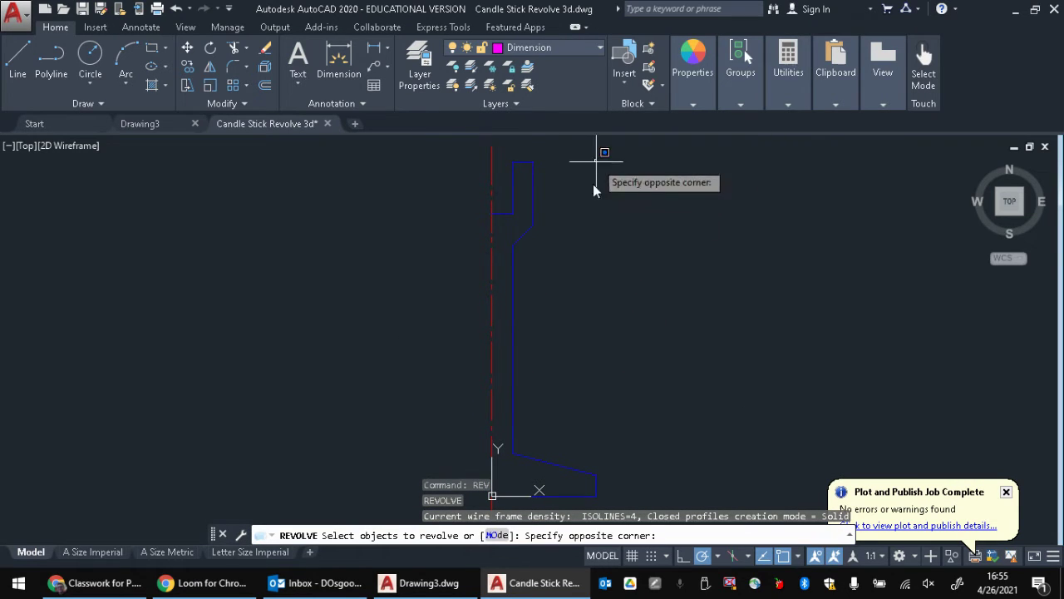
{"action": "left_click", "coordinate": [508, 511]}
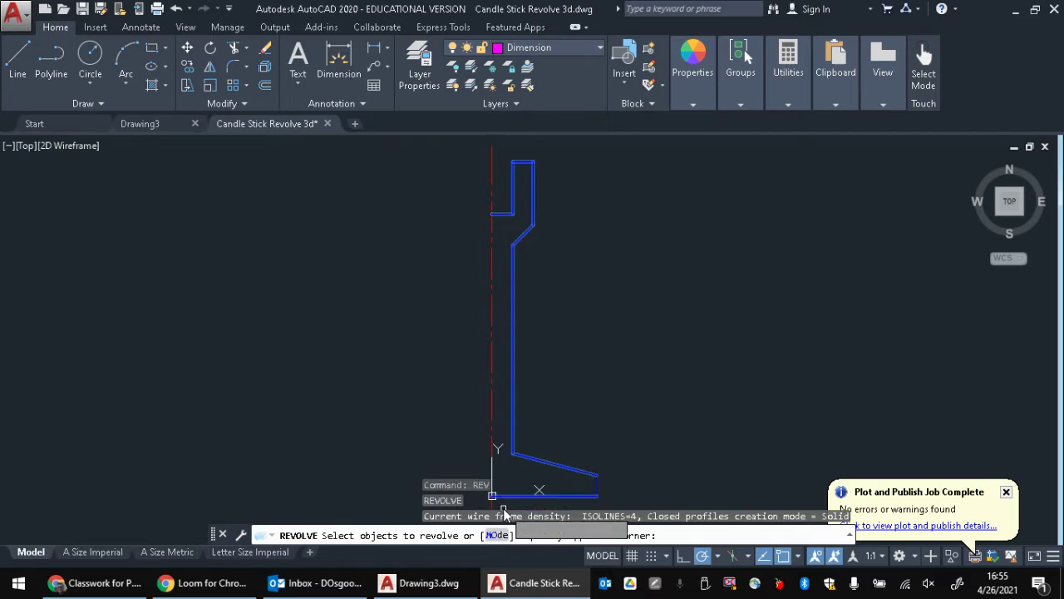
{"action": "left_click", "coordinate": [596, 485]}
{"action": "scroll", "coordinate": [641, 326], "scroll_direction": "down", "scroll_amount": 3}
{"action": "middle_click_drag", "start_coordinate": [636, 314], "coordinate": [327, 340]}
{"action": "scroll", "coordinate": [324, 328], "scroll_direction": "up", "scroll_amount": 2}
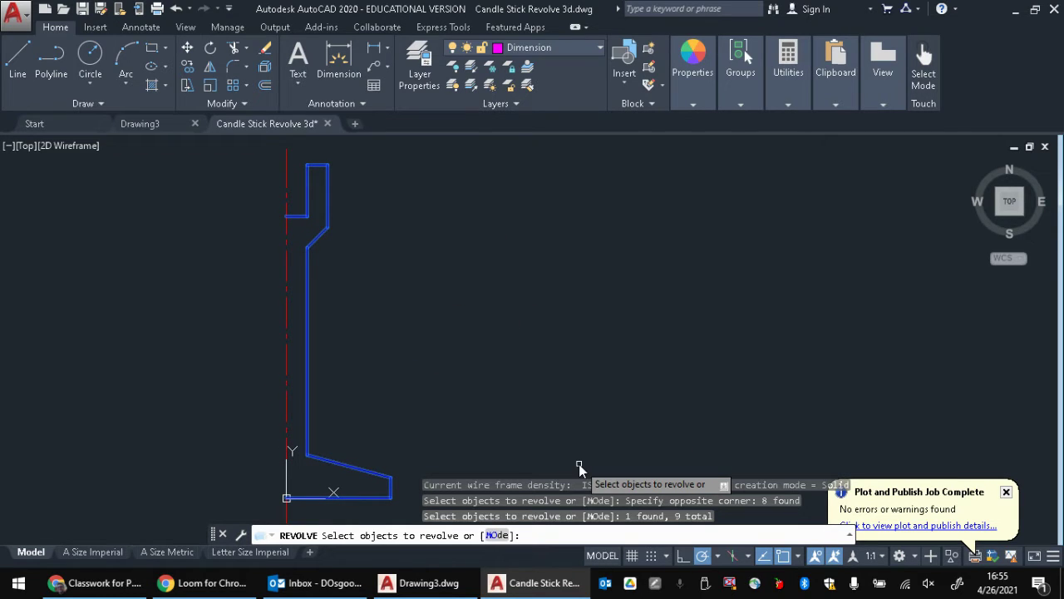
{"action": "key", "text": "Return"}
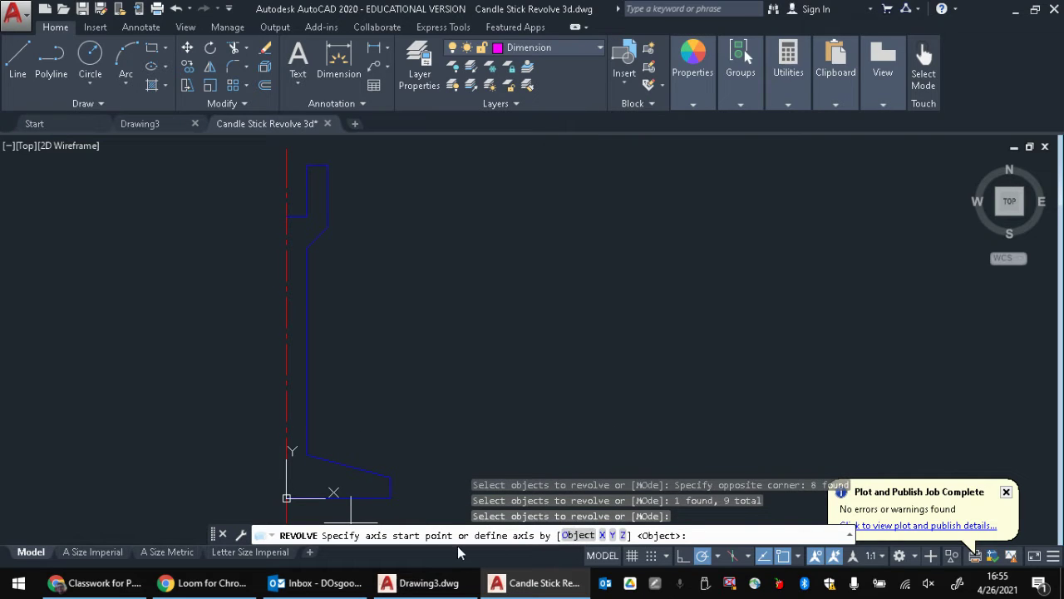
- Revolve the profile a full 360° about the red centerline's bottom and top endpoints
{"action": "left_click", "coordinate": [287, 500]}
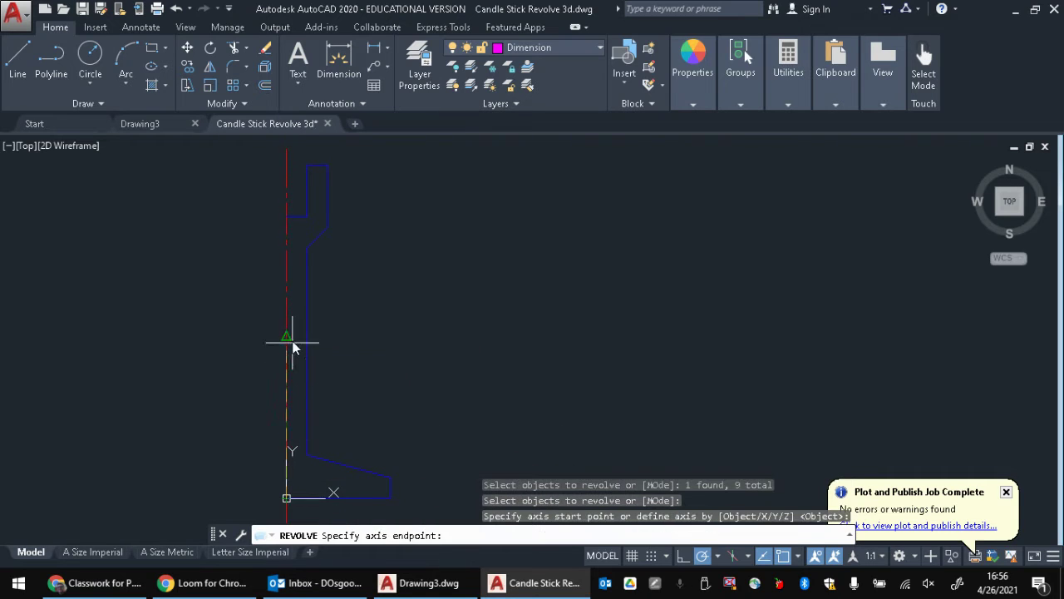
{"action": "left_click", "coordinate": [287, 150]}
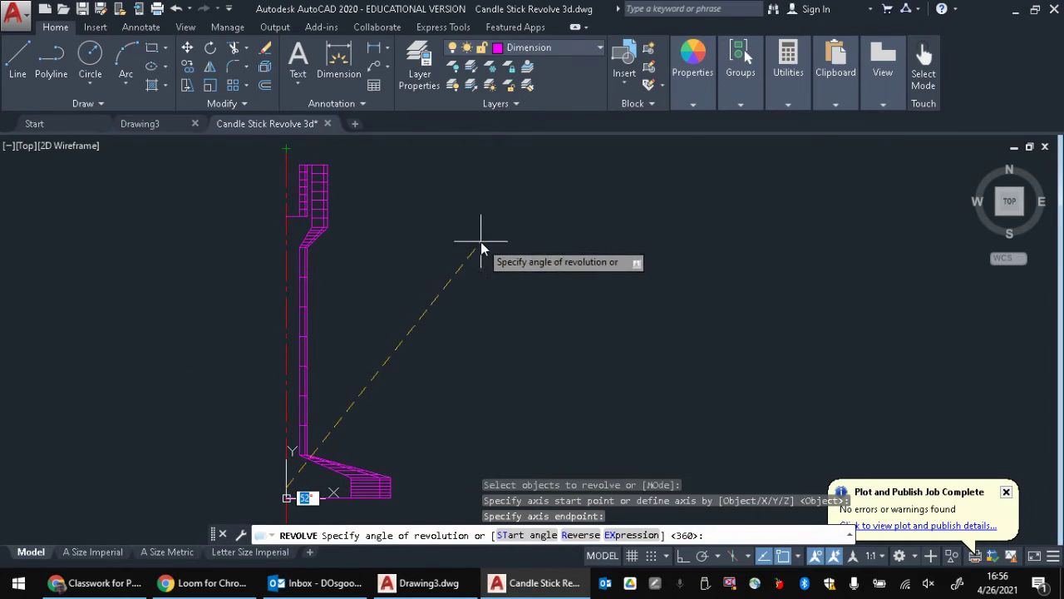
{"action": "middle_click_drag", "start_coordinate": [483, 239], "coordinate": [452, 274], "text": "shift"}
{"action": "middle_click_drag", "start_coordinate": [280, 233], "coordinate": [269, 287], "text": "shift"}
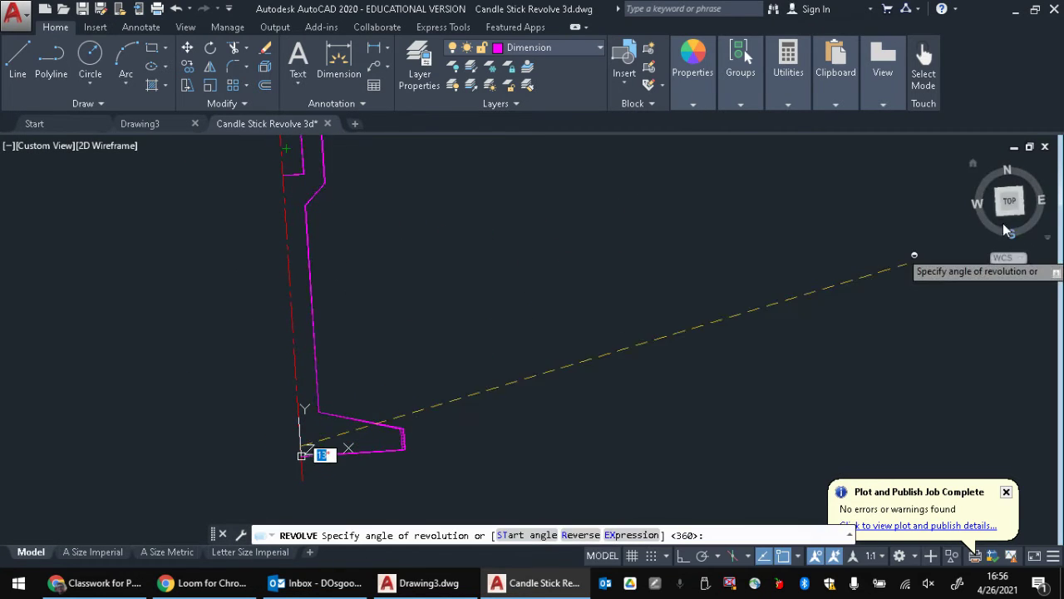
{"action": "mouse_move", "coordinate": [998, 216]}
{"action": "left_mouse_down"}
{"action": "mouse_move", "coordinate": [1007, 163]}
{"action": "mouse_move", "coordinate": [1008, 178]}
{"action": "left_mouse_up"}
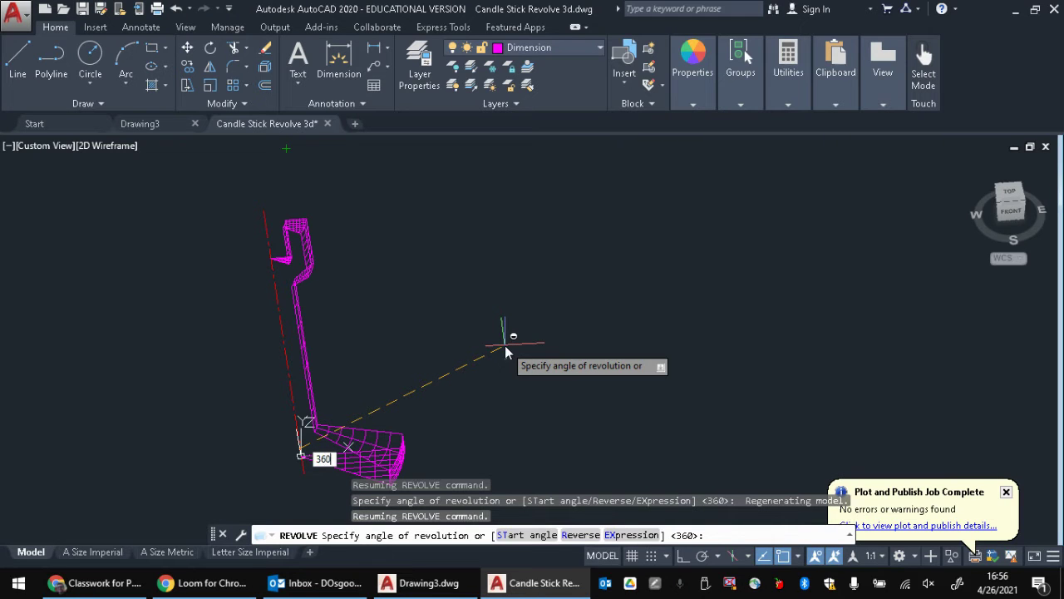
{"action": "key", "text": "Return"}
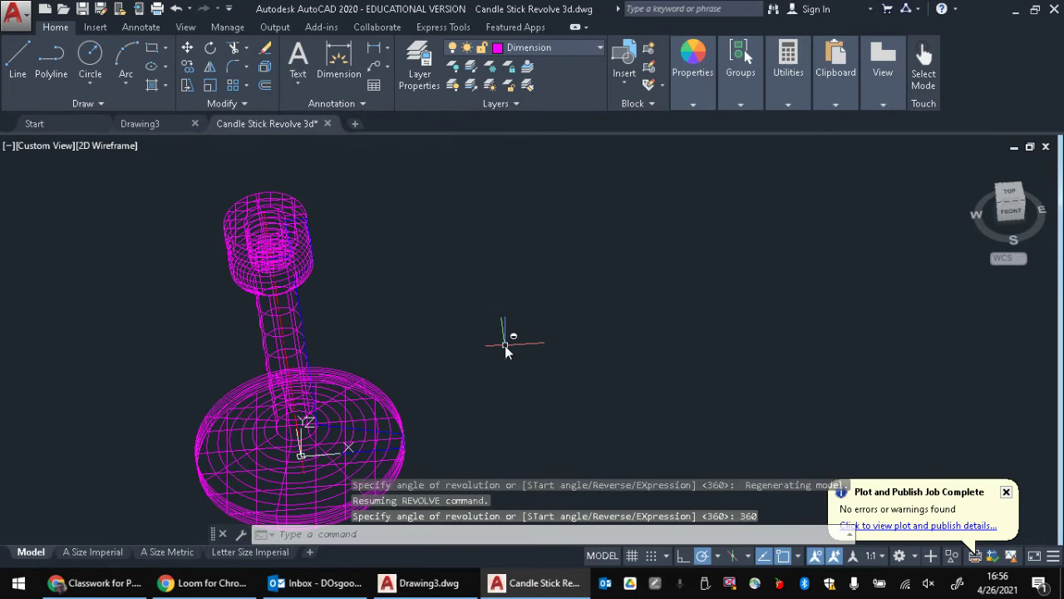
- Put the revolved candlestick on the Object layer, then undo the revolve to the 2D profile
{"action": "middle_click_drag", "start_coordinate": [298, 320], "coordinate": [522, 284]}
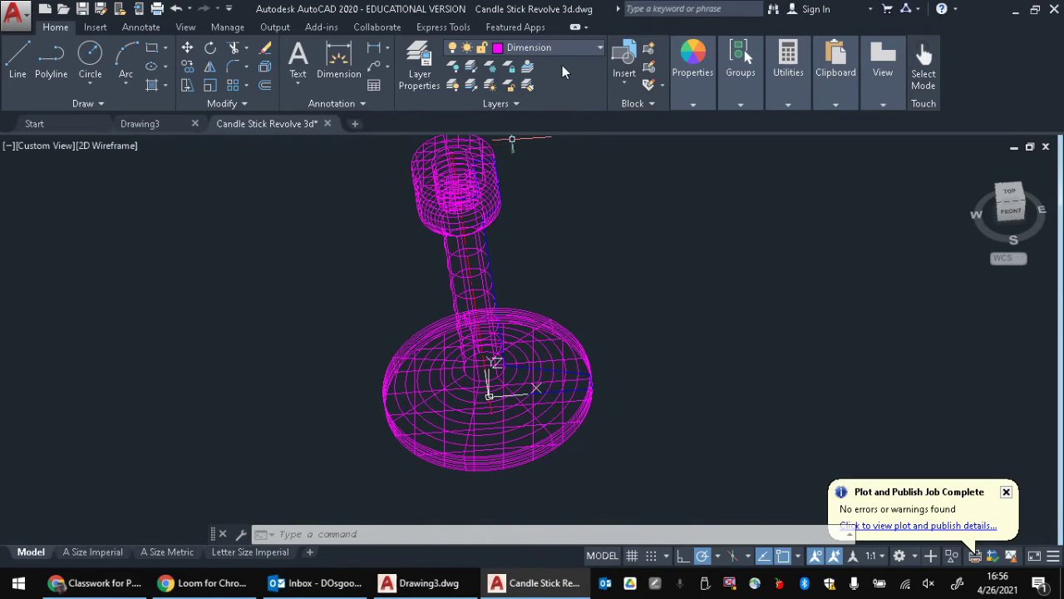
{"action": "left_click", "coordinate": [590, 49]}
{"action": "key", "text": "Escape"}
{"action": "key", "text": "Escape"}
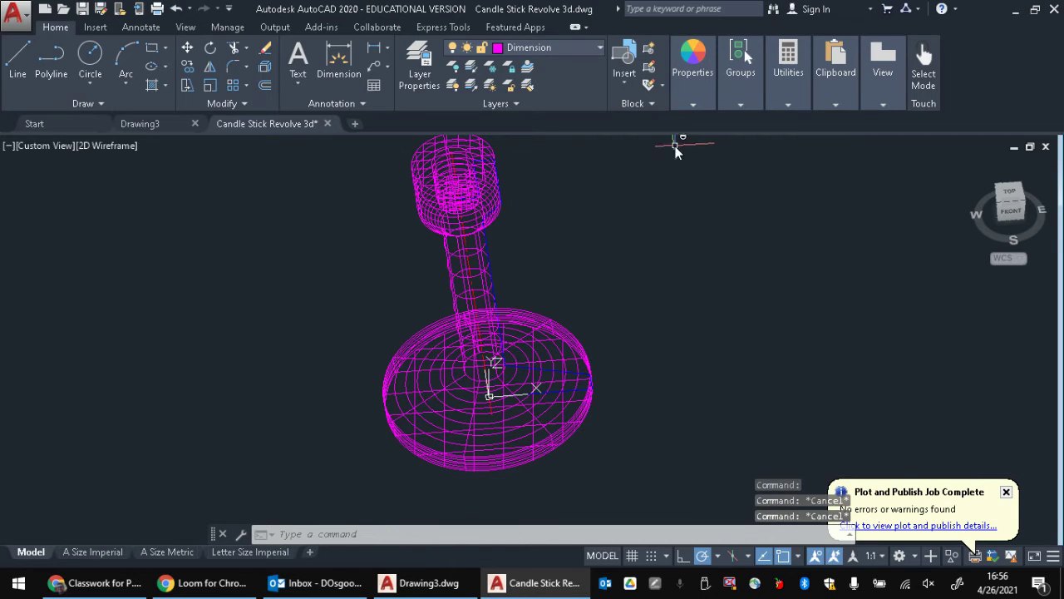
{"action": "left_click", "coordinate": [653, 166]}
{"action": "left_click", "coordinate": [332, 469]}
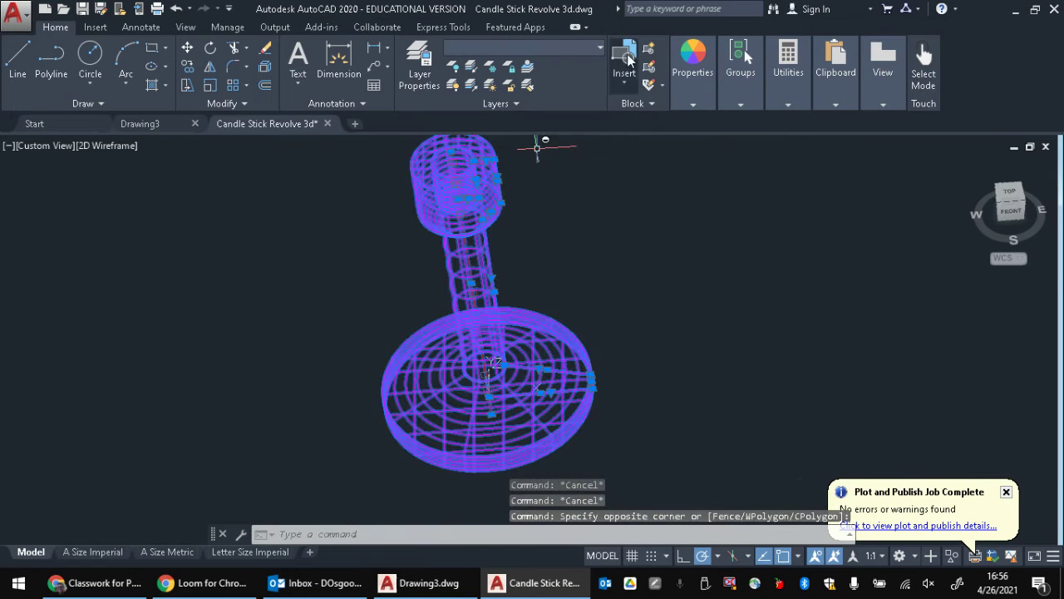
{"action": "left_click", "coordinate": [599, 48]}
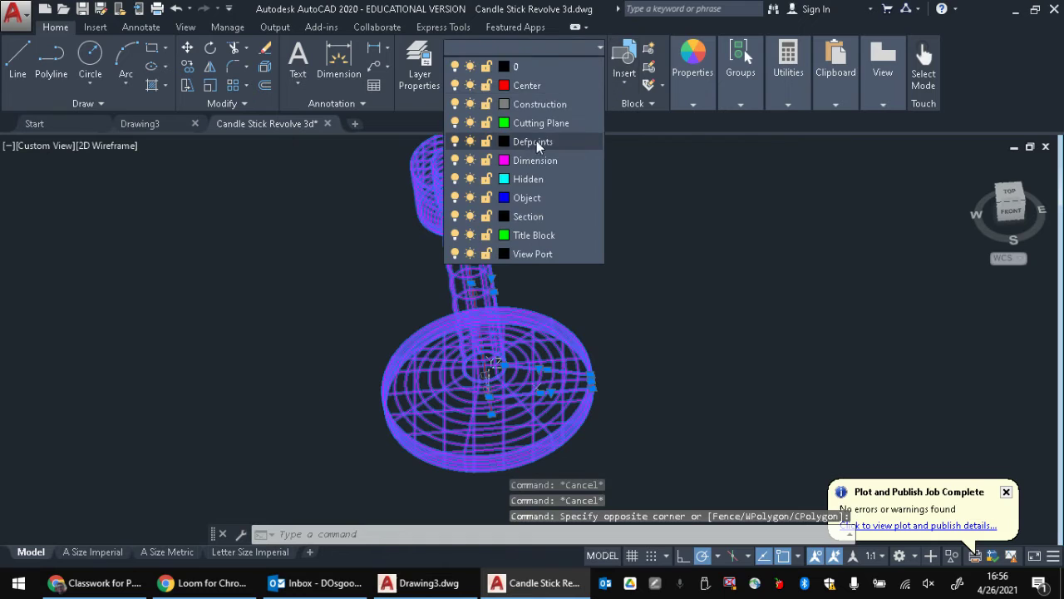
{"action": "left_click", "coordinate": [522, 197]}
{"action": "key", "text": "Escape"}
{"action": "key", "text": "Escape"}
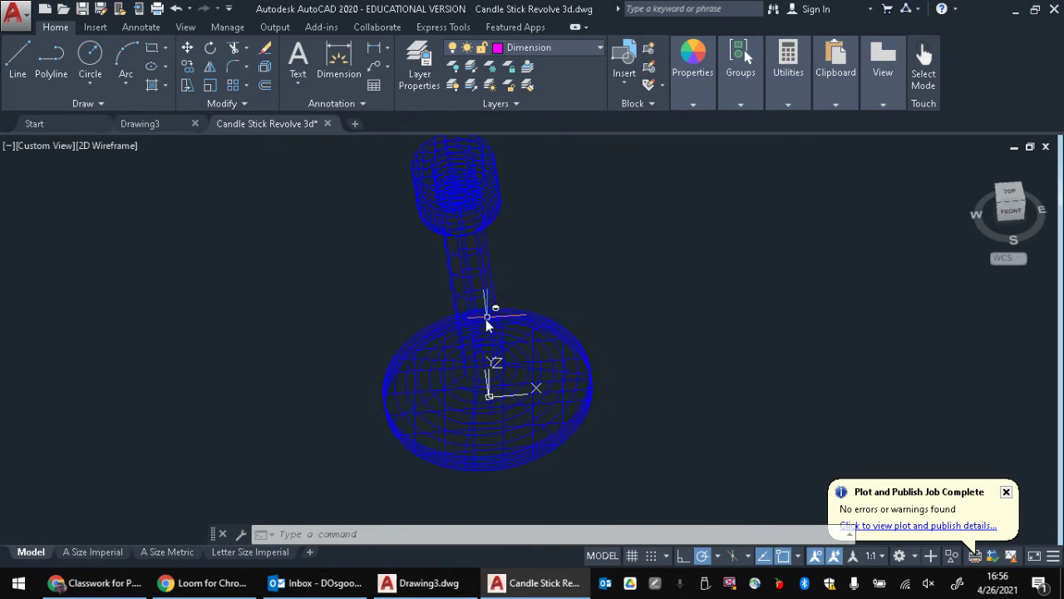
{"action": "key", "text": "ctrl+z"}
{"action": "key", "text": "ctrl+z"}
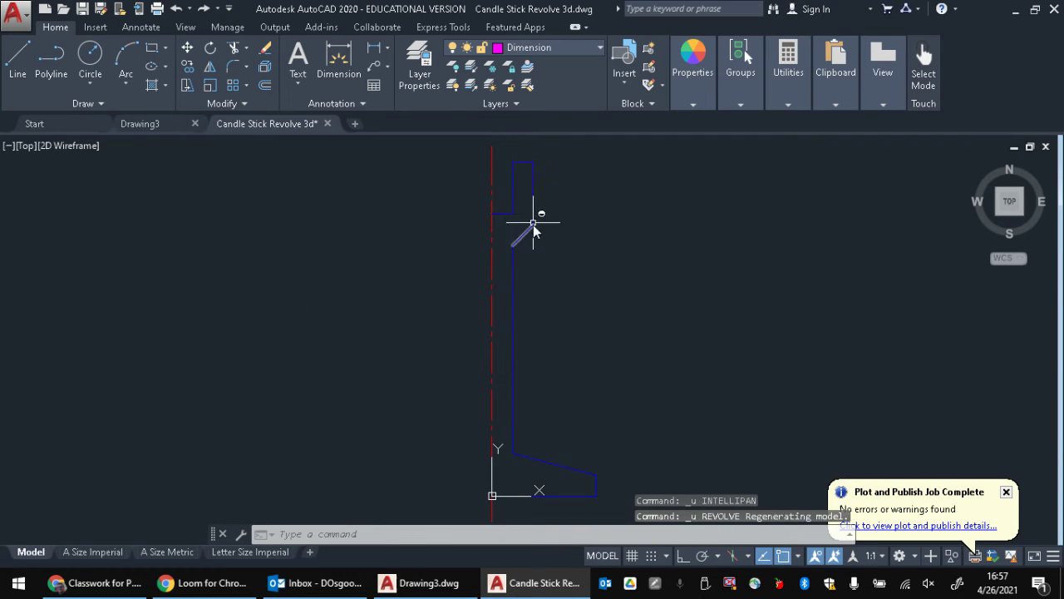
- Draw a vertical line along the axis on the Object layer and make Object current
{"action": "key", "text": "Return"}
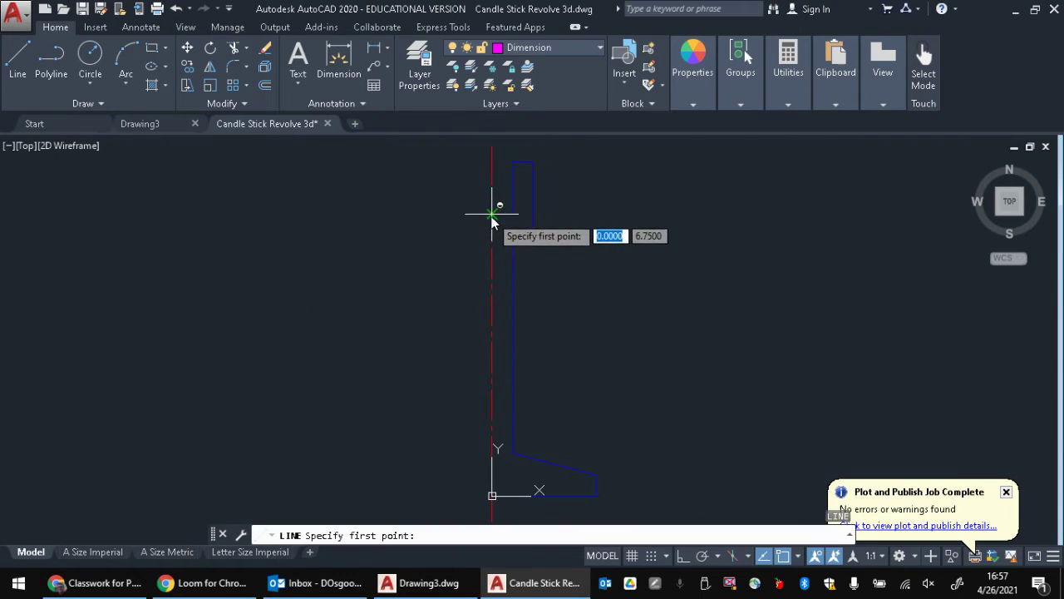
{"action": "left_click", "coordinate": [492, 214]}
{"action": "left_click", "coordinate": [491, 495]}
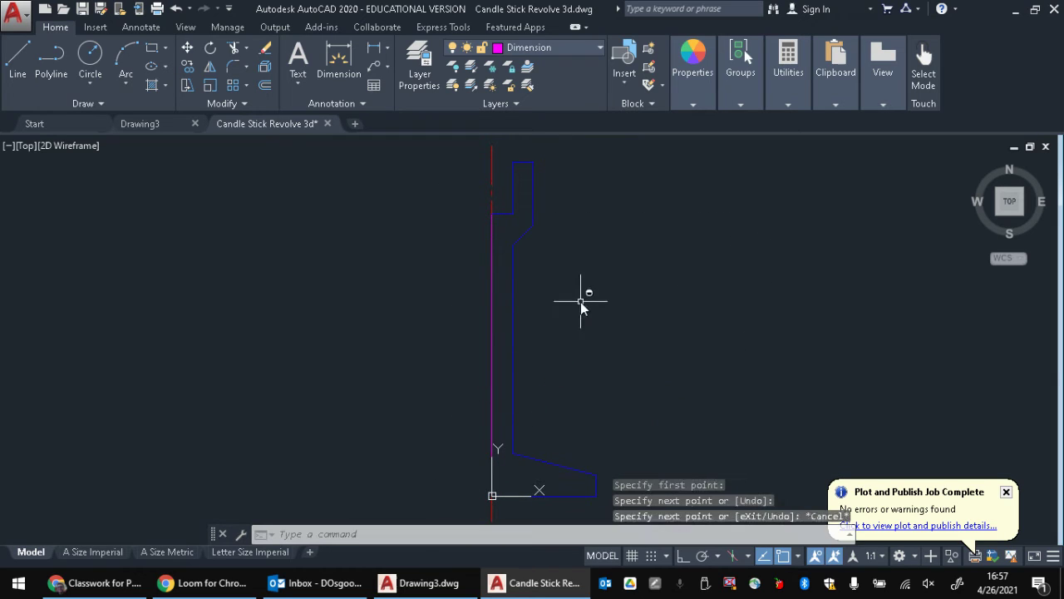
{"action": "key", "text": "Escape"}
{"action": "left_click", "coordinate": [491, 235]}
{"action": "left_click", "coordinate": [540, 48]}
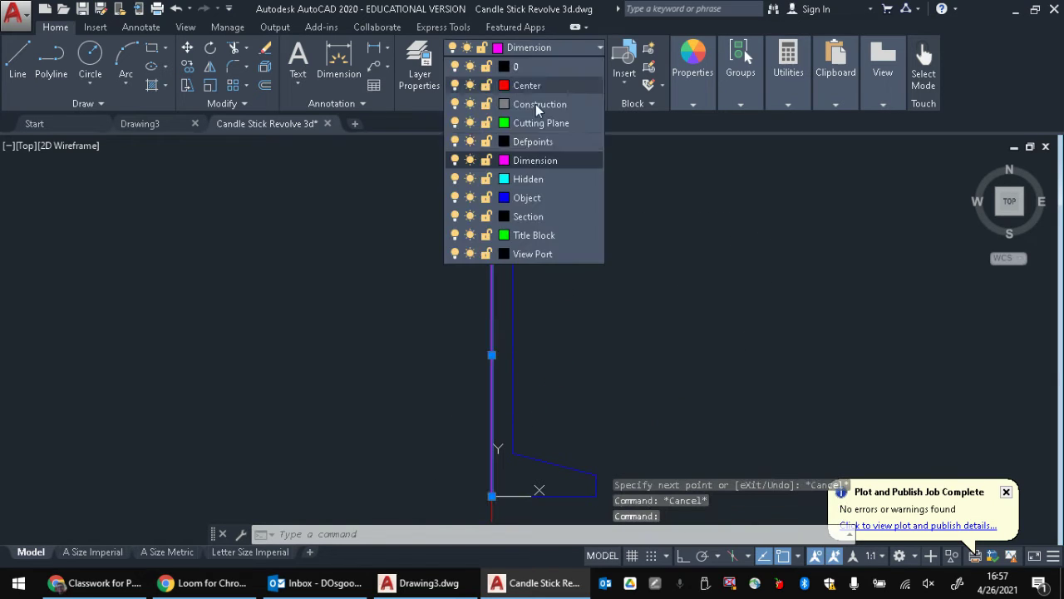
{"action": "left_click", "coordinate": [526, 197]}
{"action": "key", "text": "Escape"}
{"action": "key", "text": "Escape"}
{"action": "left_click", "coordinate": [541, 47]}
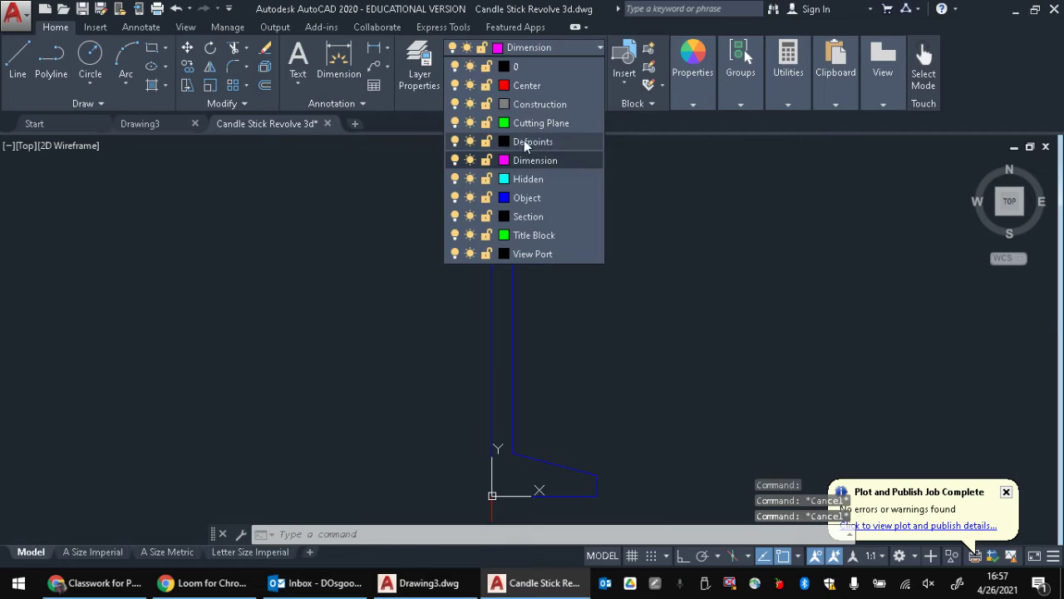
{"action": "left_click", "coordinate": [525, 196]}
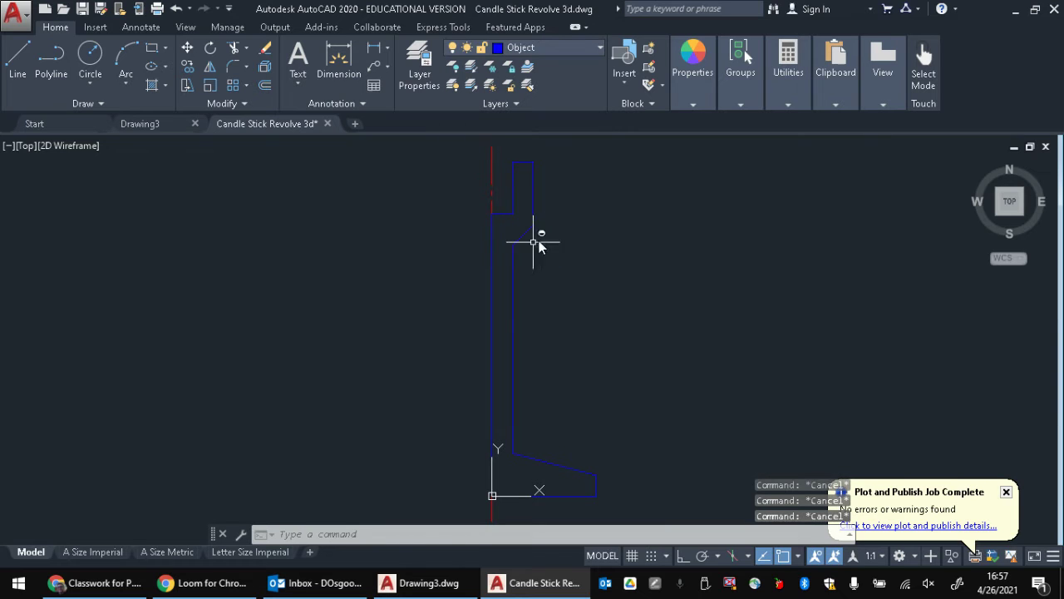
- Join the profile lines, excluding the centre line, into one polyline
{"action": "left_click", "coordinate": [605, 159]}
{"action": "left_click", "coordinate": [482, 506]}
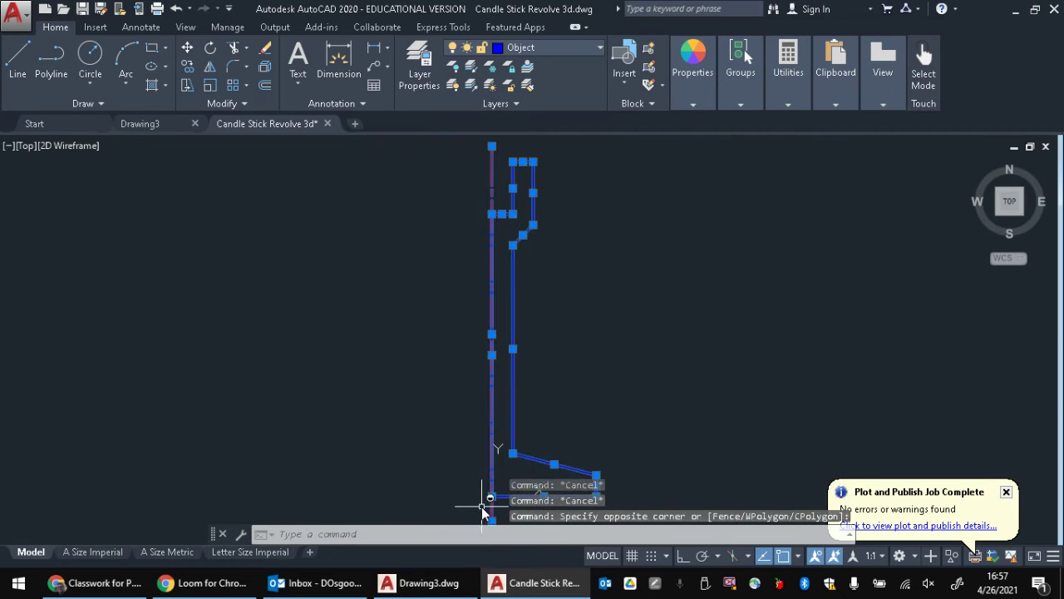
{"action": "left_click", "coordinate": [492, 160], "text": "shift"}
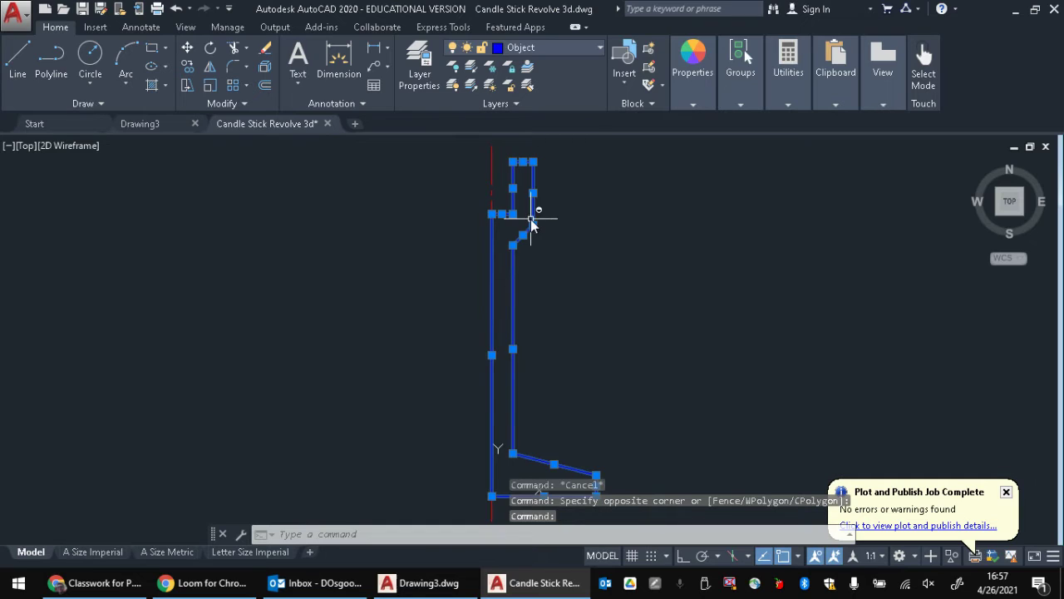
{"action": "type", "text": "join"}
{"action": "key", "text": "Return"}
{"action": "key", "text": "Escape"}
{"action": "key", "text": "Escape"}
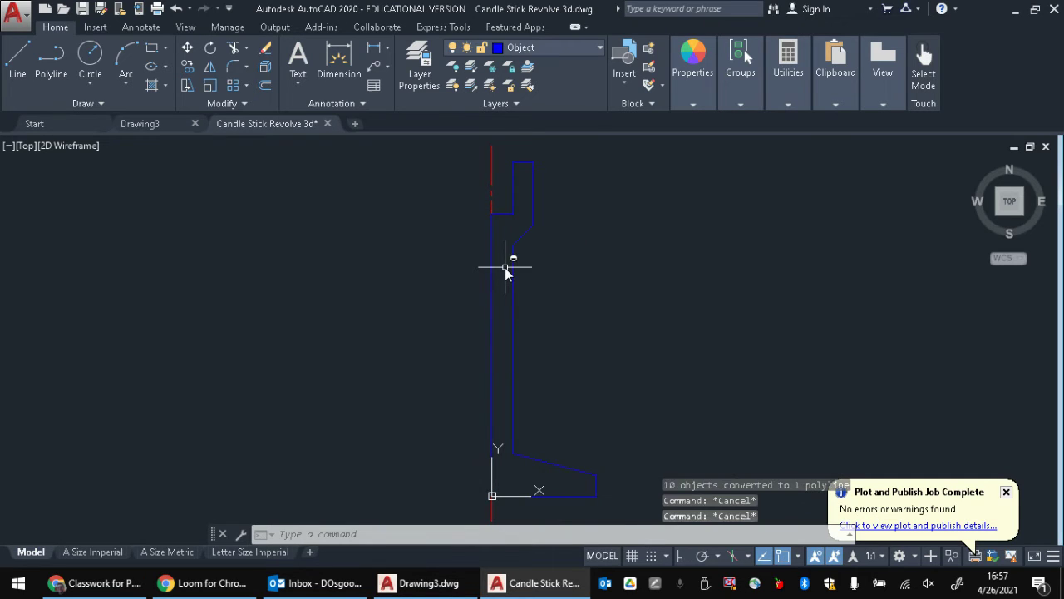
- Erase the red centre line
{"action": "type", "text": "re"}
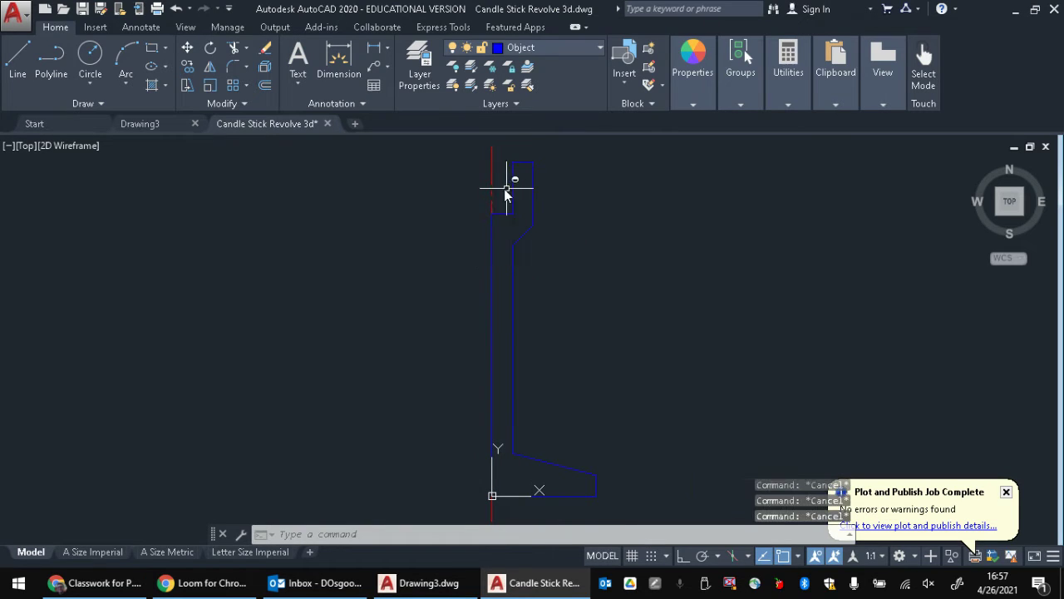
{"action": "left_click", "coordinate": [491, 183]}
{"action": "key", "text": "Delete"}
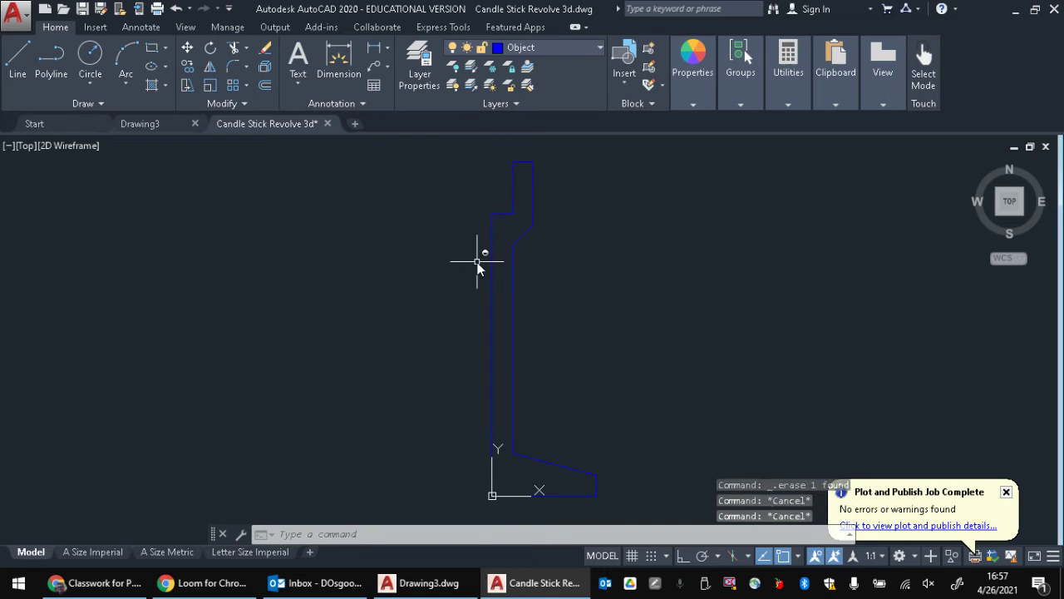
- Revolve the joined profile polyline 360° about its vertical edge from base to top
{"action": "key", "text": "Return"}
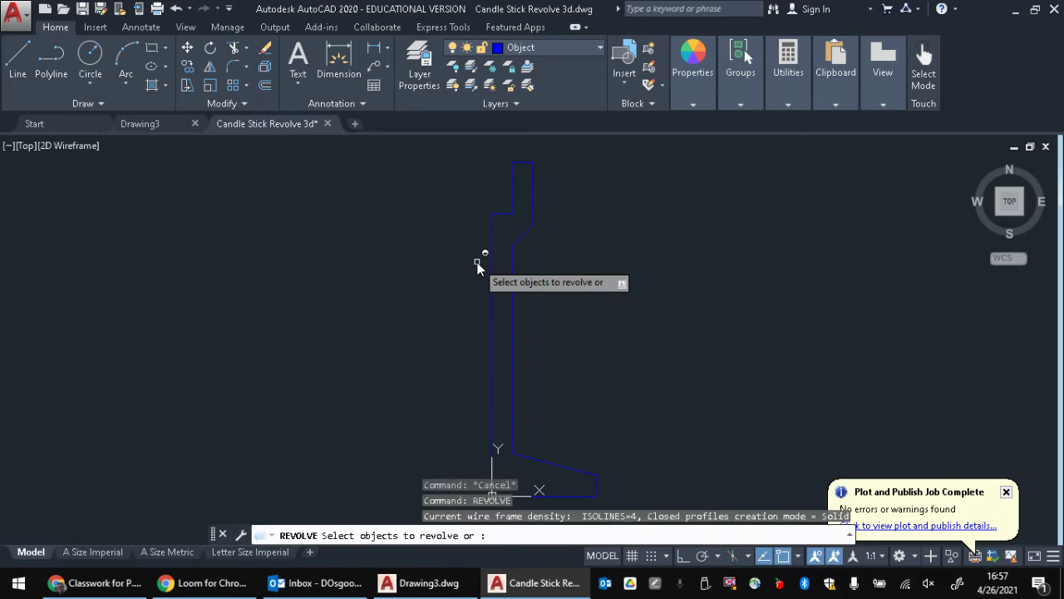
{"action": "left_click", "coordinate": [513, 291]}
{"action": "key", "text": "Return"}
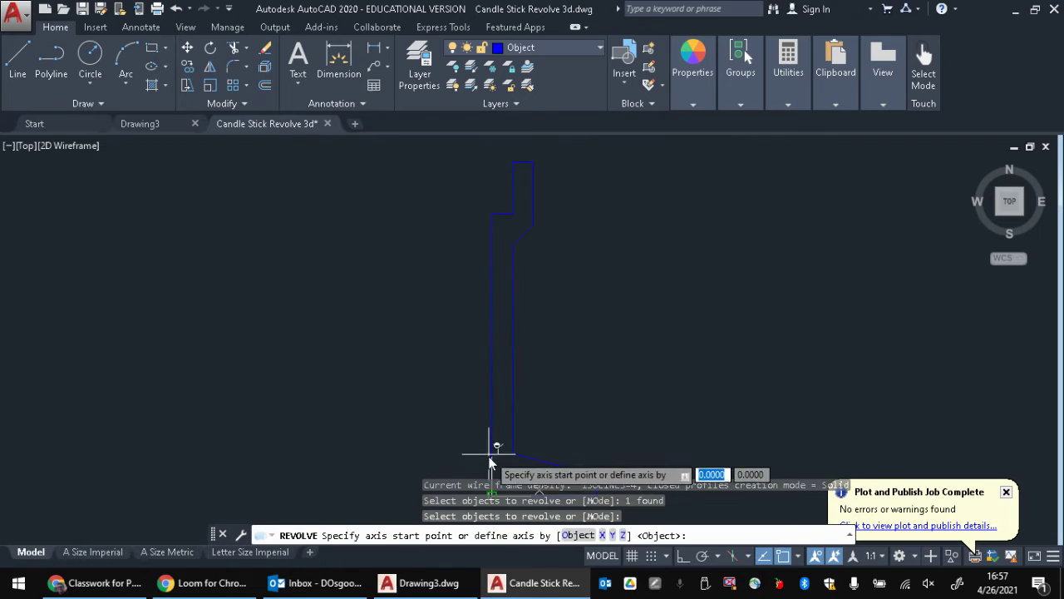
{"action": "scroll", "coordinate": [481, 427], "scroll_direction": "up", "scroll_amount": 1}
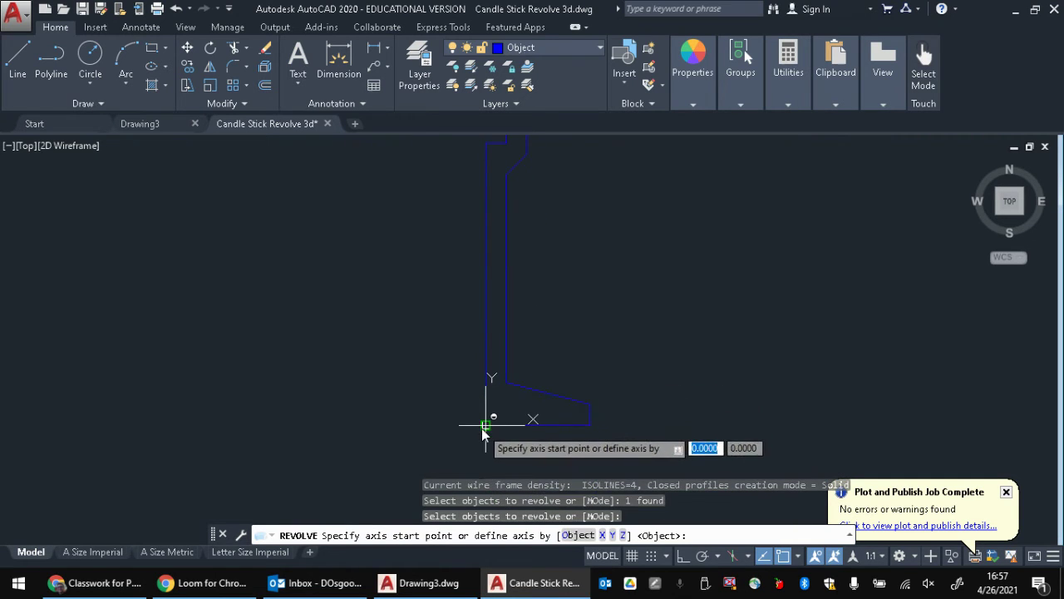
{"action": "left_click", "coordinate": [484, 427]}
{"action": "left_click", "coordinate": [462, 249]}
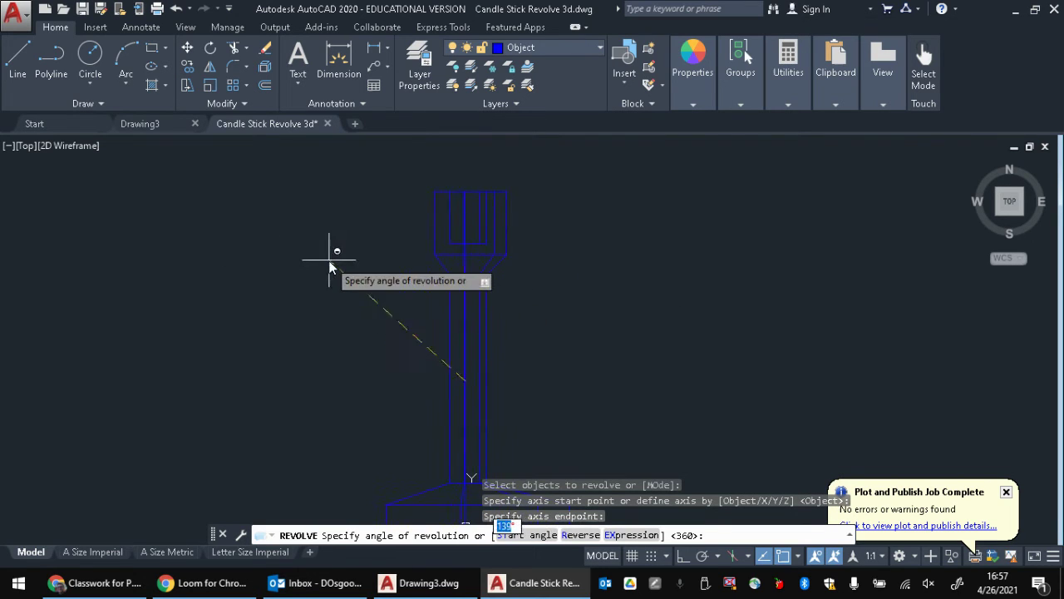
{"action": "mouse_move", "coordinate": [330, 266]}
{"action": "middle_mouse_down", "text": "shift"}
{"action": "mouse_move", "coordinate": [408, 283]}
{"action": "mouse_move", "coordinate": [408, 266]}
{"action": "mouse_move", "coordinate": [369, 243]}
{"action": "mouse_move", "coordinate": [398, 307]}
{"action": "mouse_move", "coordinate": [319, 312]}
{"action": "mouse_move", "coordinate": [494, 277]}
{"action": "mouse_move", "coordinate": [325, 280]}
{"action": "mouse_move", "coordinate": [345, 238]}
{"action": "middle_mouse_up", "text": "shift"}
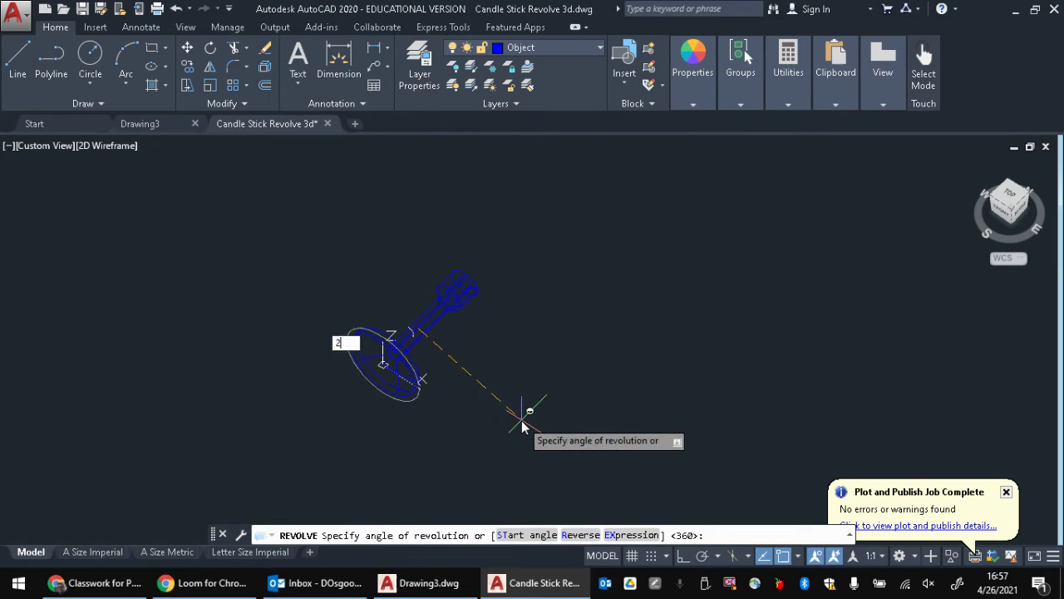
{"action": "type", "text": "60"}
{"action": "key", "text": "Return"}
{"action": "scroll", "coordinate": [366, 374], "scroll_direction": "up", "scroll_amount": 2}
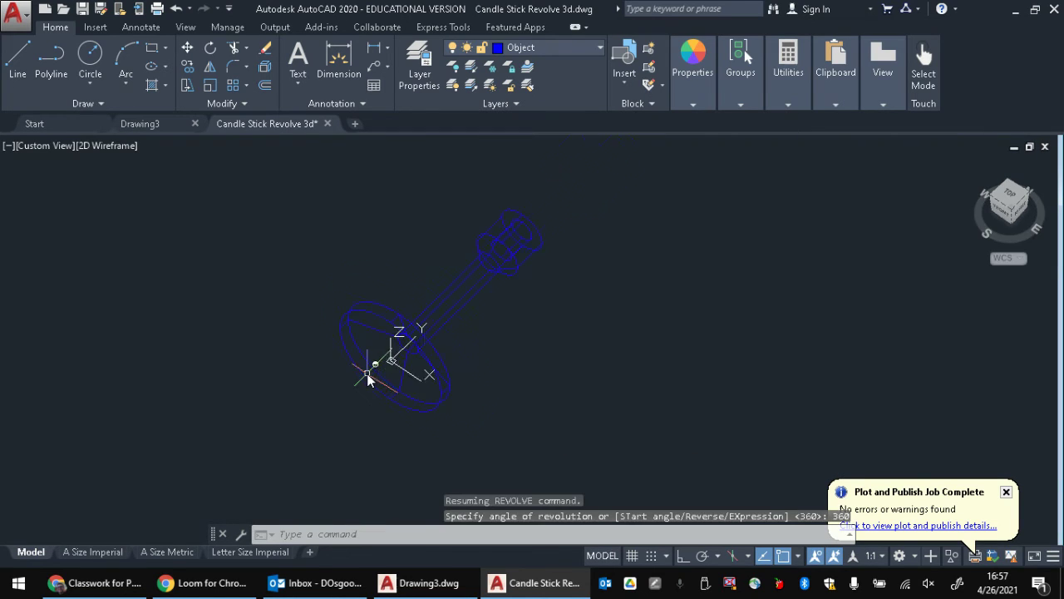
{"action": "scroll", "coordinate": [399, 336], "scroll_direction": "down", "scroll_amount": 3}
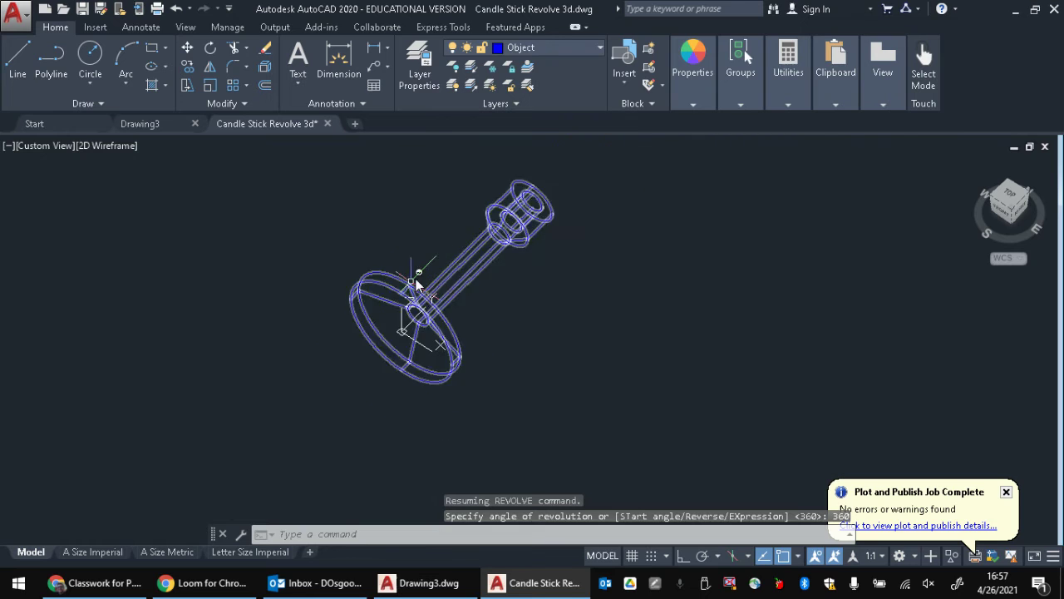
{"action": "middle_click_drag", "start_coordinate": [415, 281], "coordinate": [441, 311]}
- Shade the candlestick in Conceptual style and orbit it, then undo the orbit and shading
{"action": "left_click", "coordinate": [35, 147]}
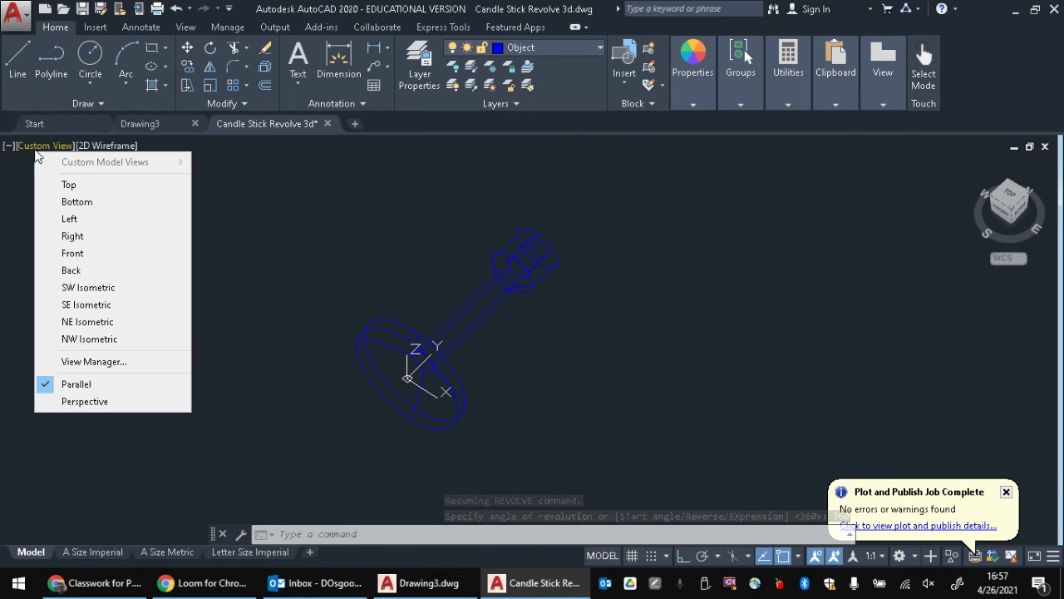
{"action": "left_click", "coordinate": [106, 147]}
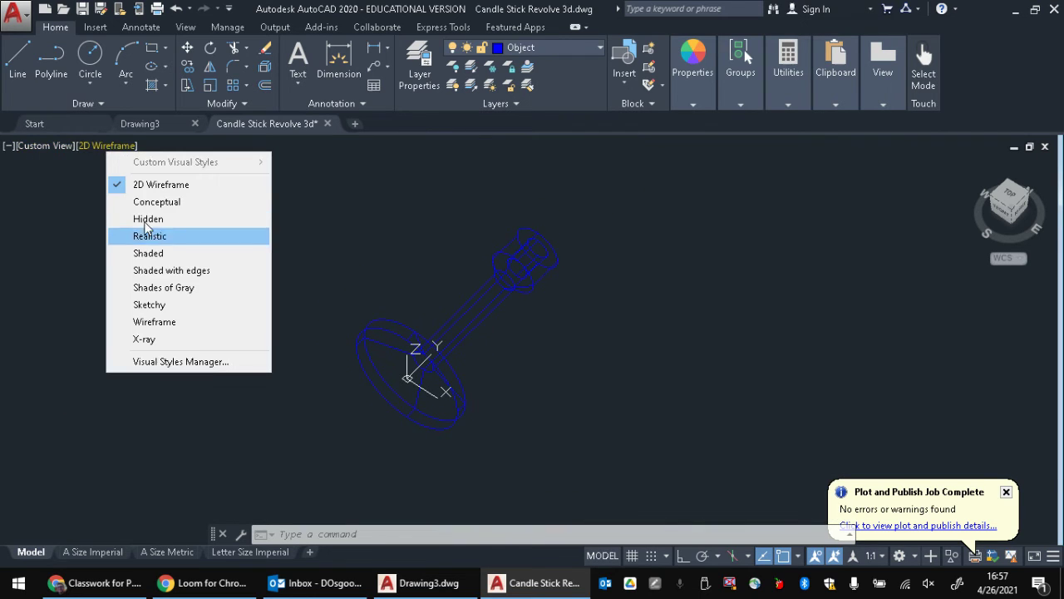
{"action": "left_click", "coordinate": [150, 205]}
{"action": "mouse_move", "coordinate": [651, 285]}
{"action": "middle_mouse_down", "text": "shift"}
{"action": "mouse_move", "coordinate": [509, 247]}
{"action": "mouse_move", "coordinate": [412, 132]}
{"action": "middle_mouse_up", "text": "shift"}
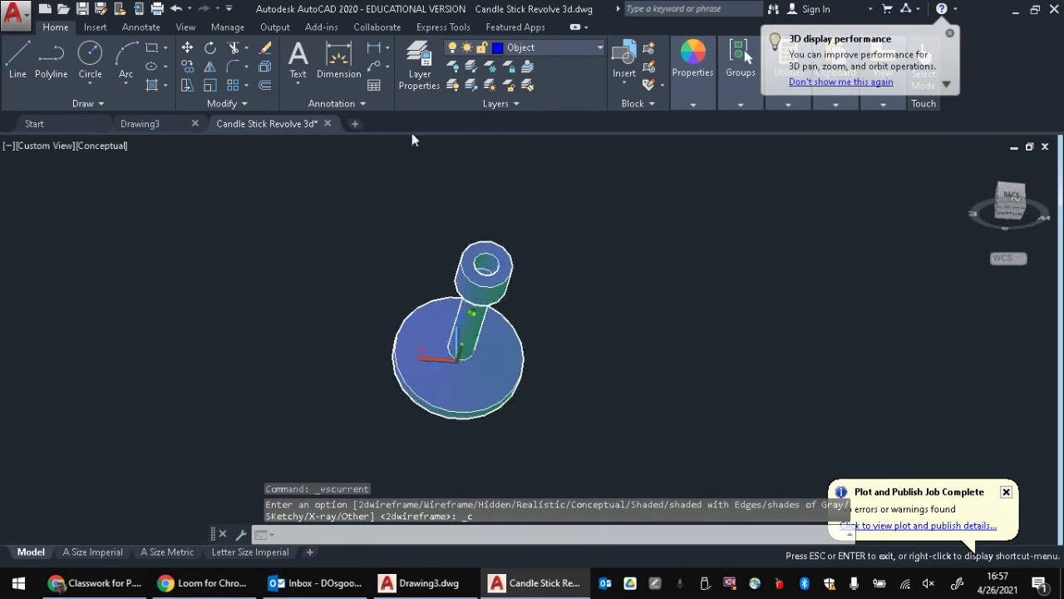
{"action": "middle_click_drag", "start_coordinate": [546, 342], "coordinate": [559, 325], "text": "shift"}
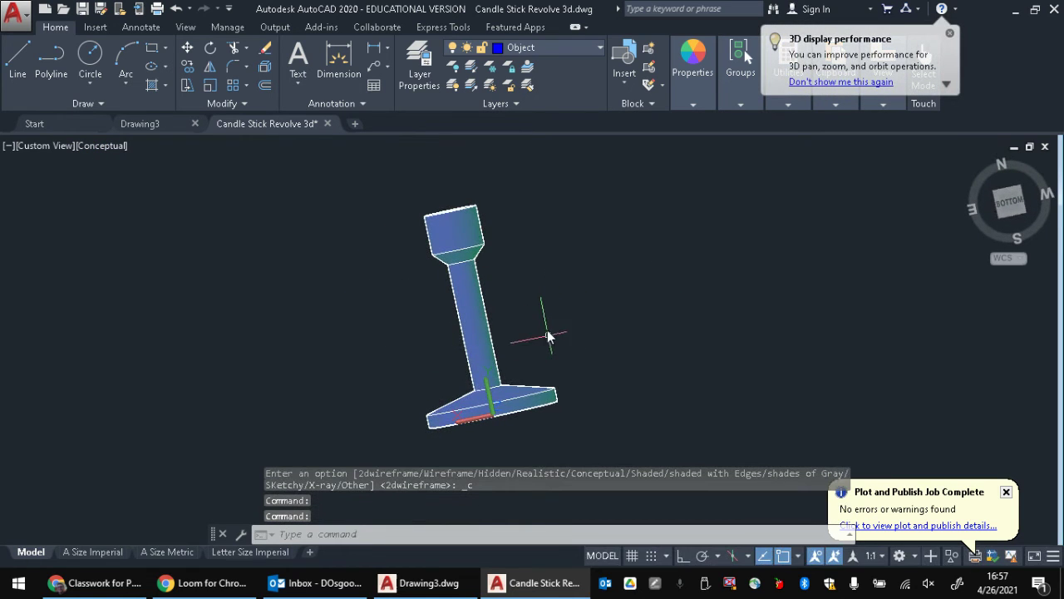
{"action": "key", "text": "ctrl+z"}
{"action": "key", "text": "ctrl+z"}
{"action": "key", "text": "ctrl+z"}
{"action": "key", "text": "ctrl+z"}
{"action": "key", "text": "ctrl+z"}
{"action": "key", "text": "ctrl+z"}
{"action": "key", "text": "ctrl+z"}
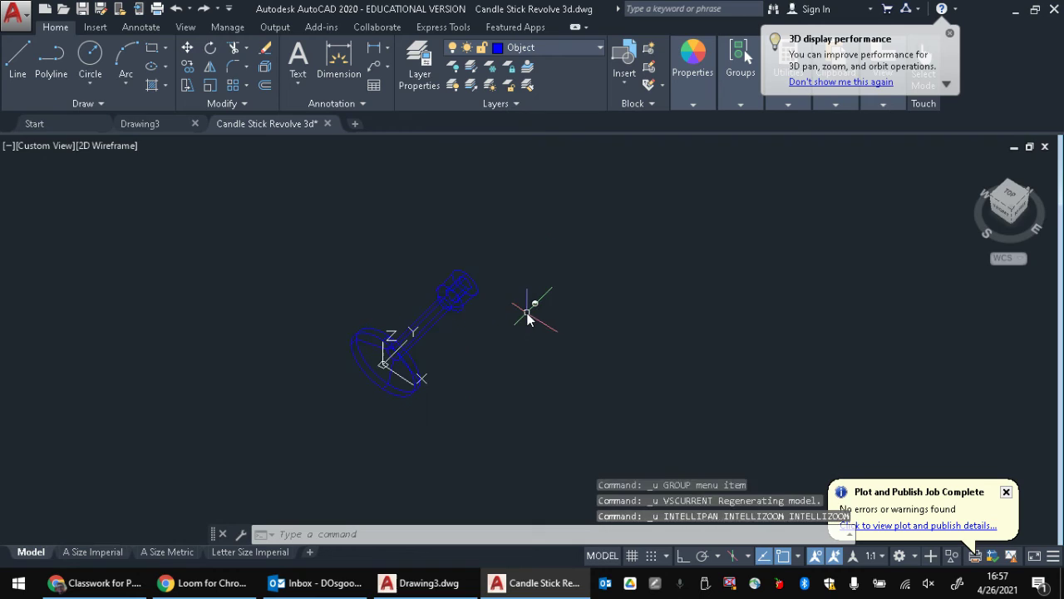
{"action": "key", "text": "ctrl+z"}
{"action": "key", "text": "ctrl+z"}
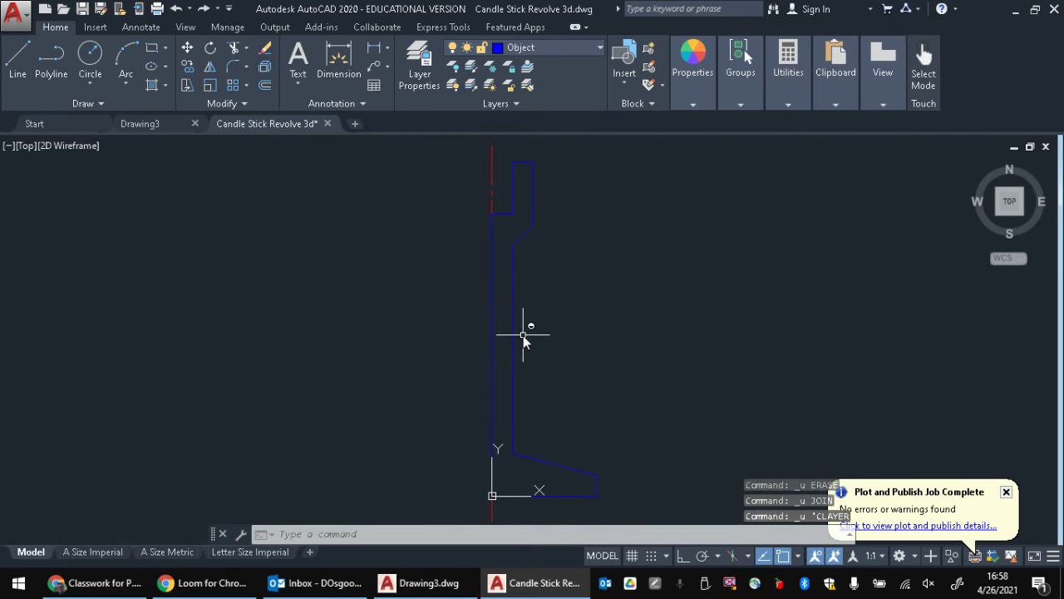
- Delete the vertical centerline
{"action": "scroll", "coordinate": [528, 306], "scroll_direction": "down", "scroll_amount": 2}
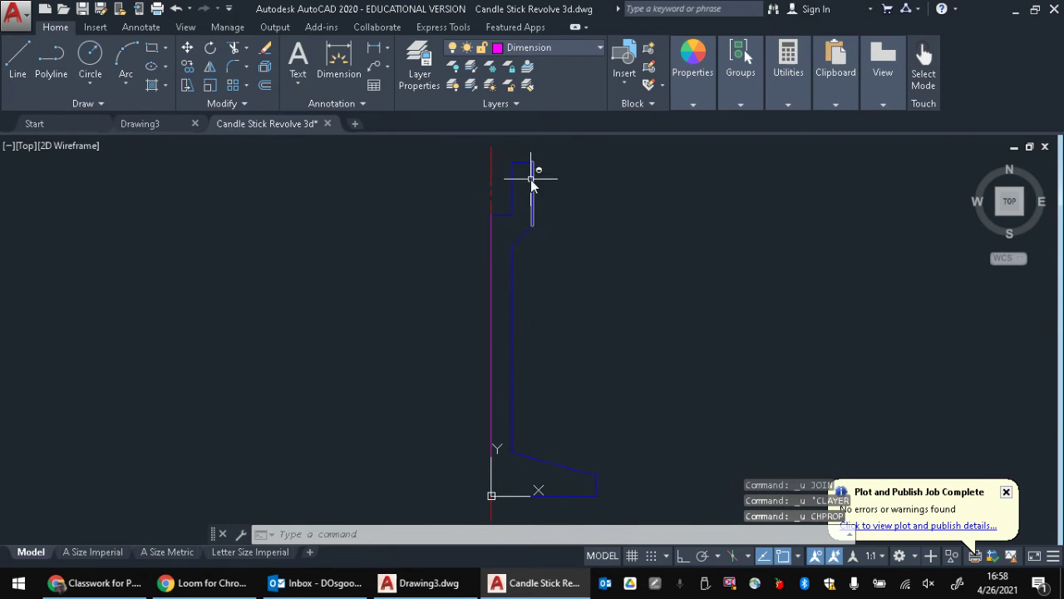
{"action": "left_click", "coordinate": [491, 258]}
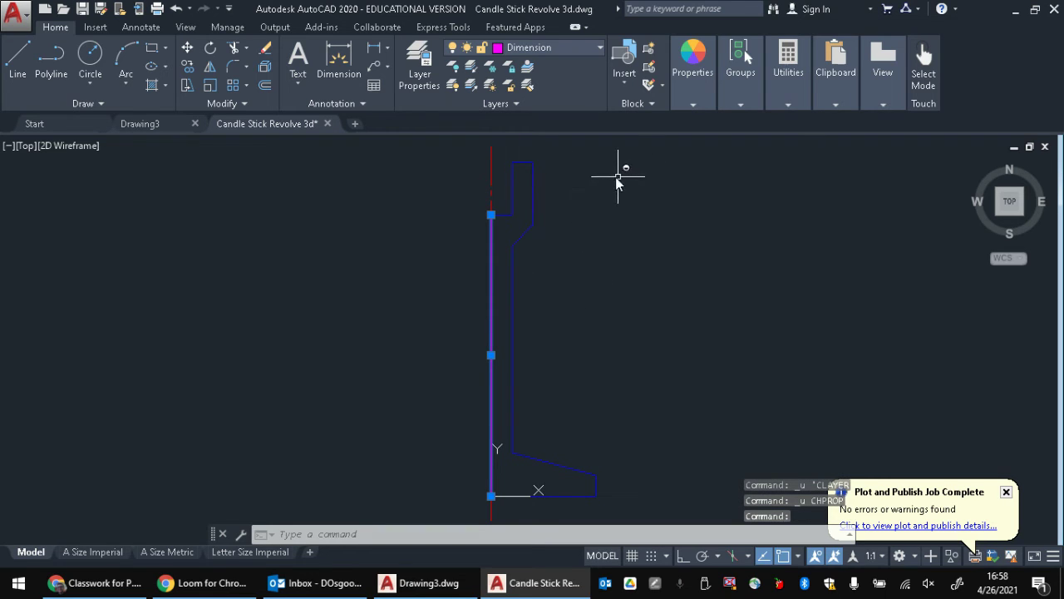
{"action": "key", "text": "Delete"}
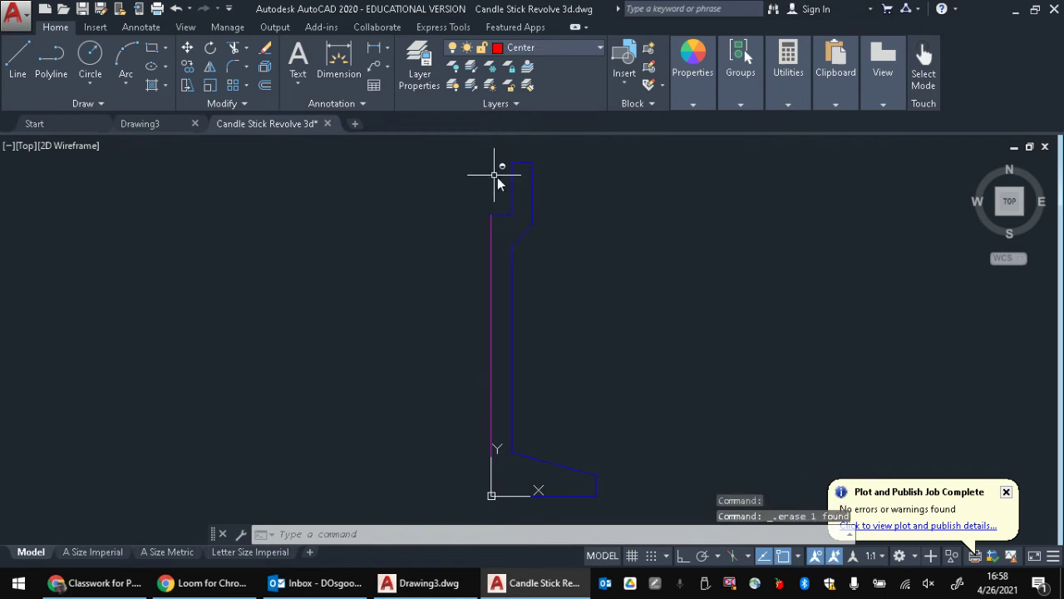
- Join the ten candlestick profile pieces into a single polyline
{"action": "scroll", "coordinate": [633, 202], "scroll_direction": "down", "scroll_amount": 1}
{"action": "left_click", "coordinate": [633, 202]}
{"action": "left_click", "coordinate": [439, 470]}
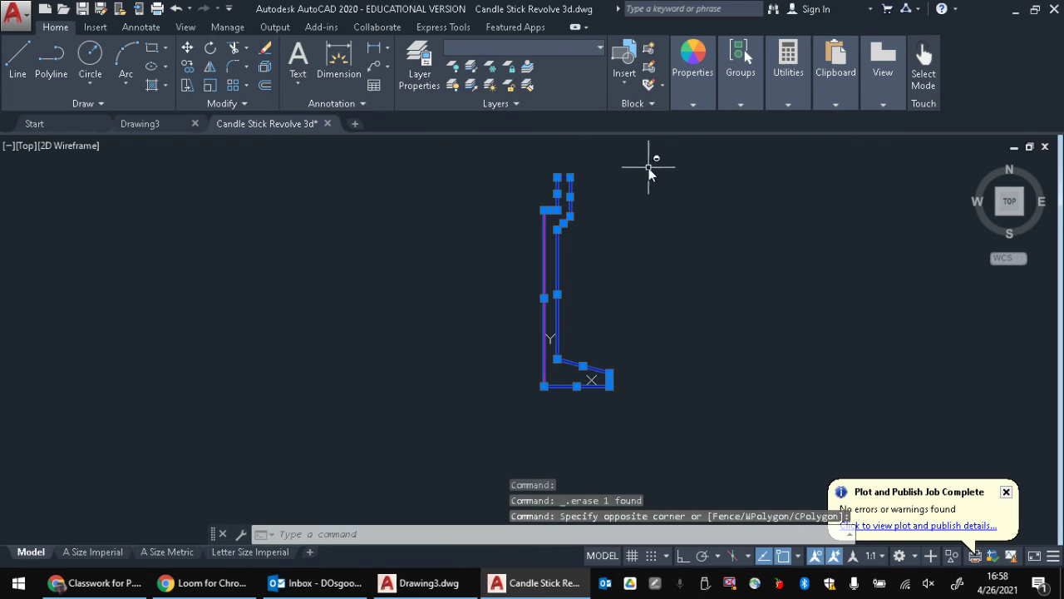
{"action": "left_click", "coordinate": [653, 158]}
{"action": "left_click", "coordinate": [429, 491]}
{"action": "key", "text": "Return"}
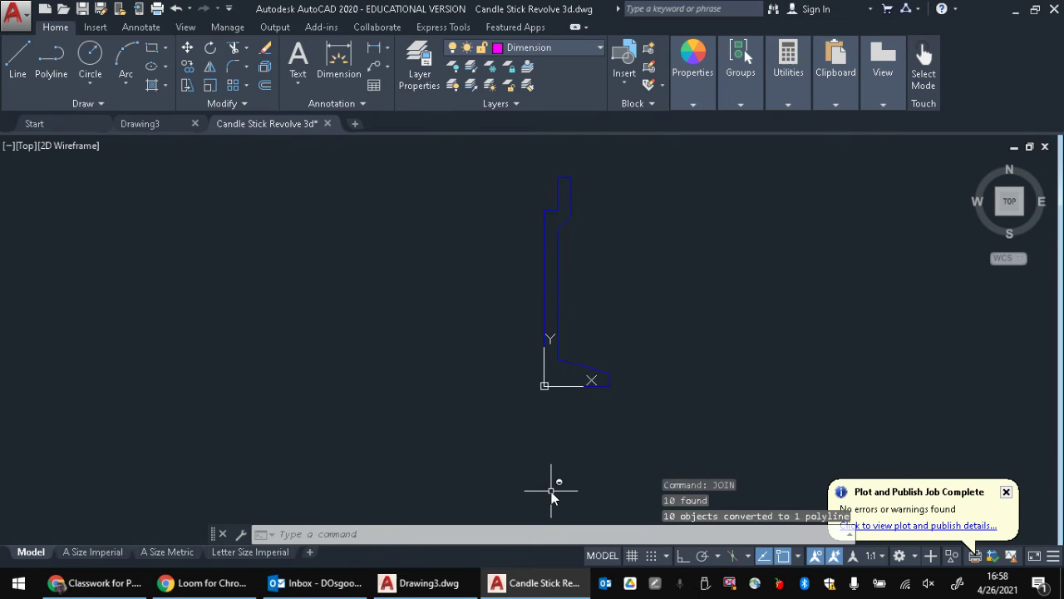
{"action": "key", "text": "Escape"}
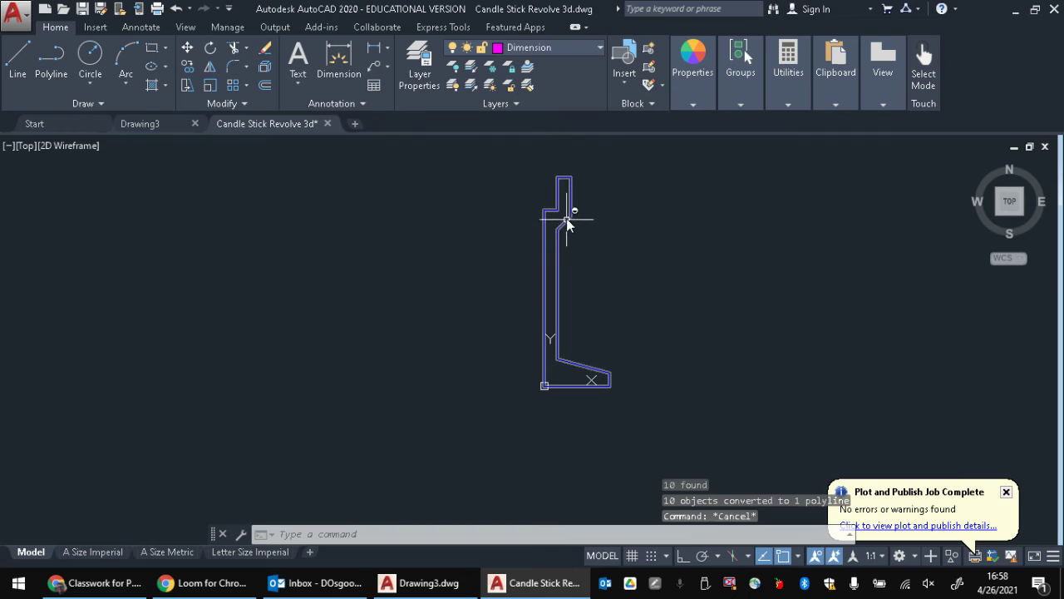
{"action": "left_click", "coordinate": [553, 224]}
{"action": "key", "text": "Escape"}
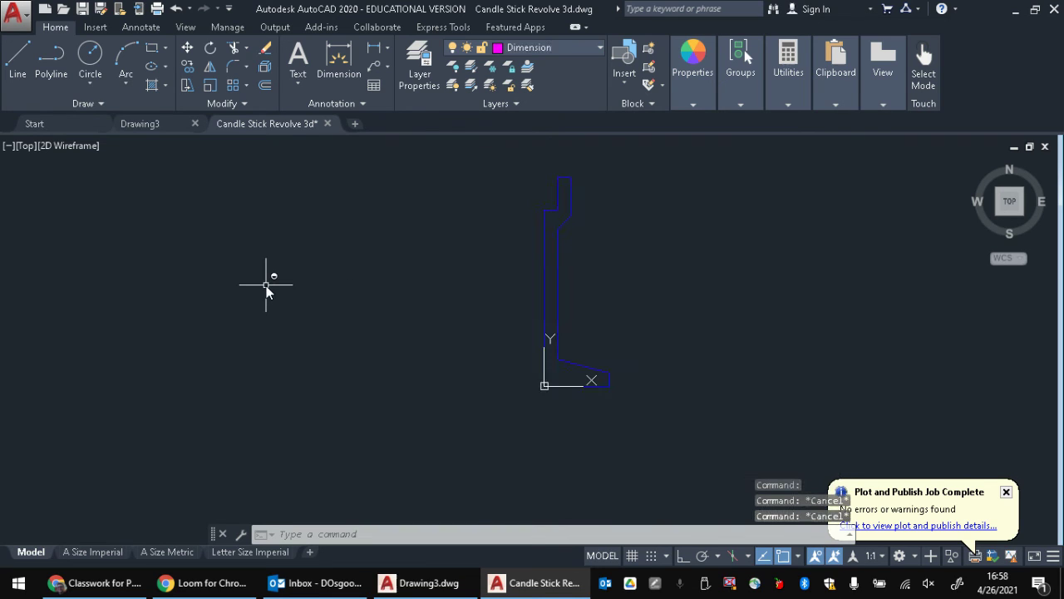
{"action": "type", "text": "revolve"}
{"action": "key", "text": "Return"}
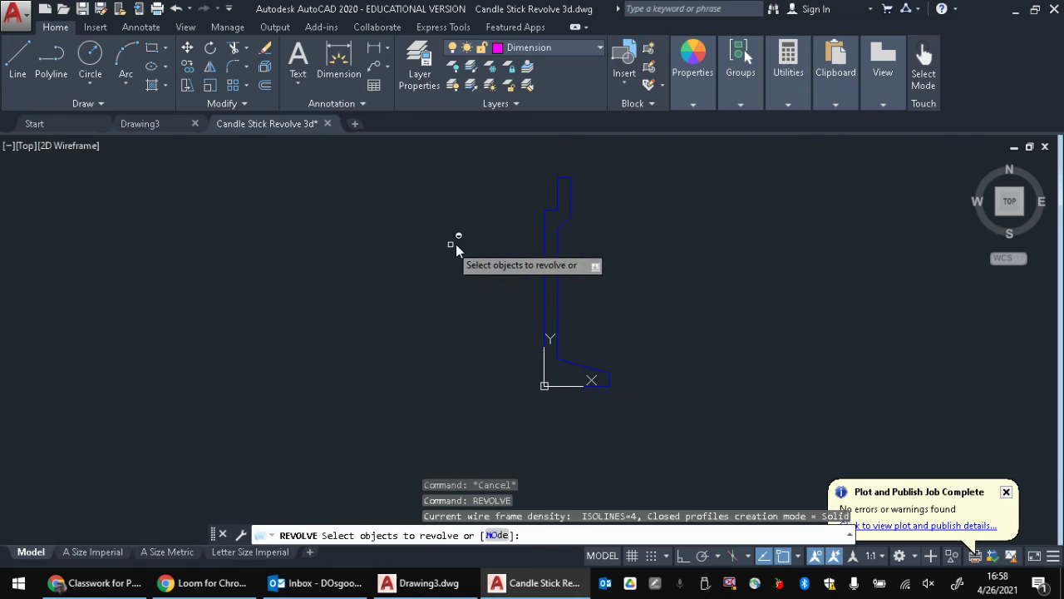
{"action": "left_click", "coordinate": [544, 233]}
{"action": "key", "text": "Return"}
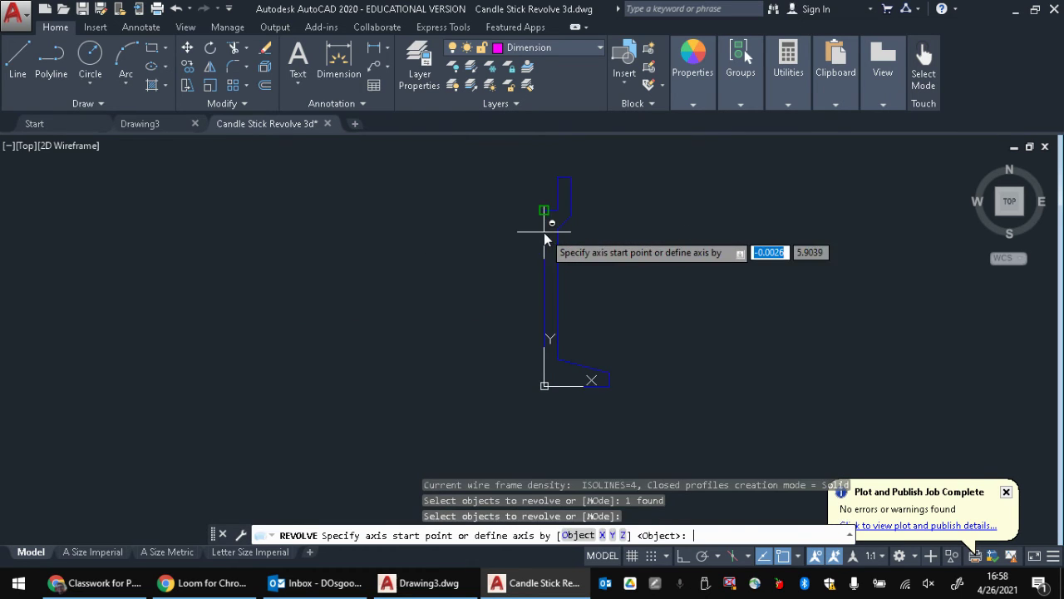
{"action": "left_click", "coordinate": [545, 210]}
{"action": "left_click", "coordinate": [545, 385]}
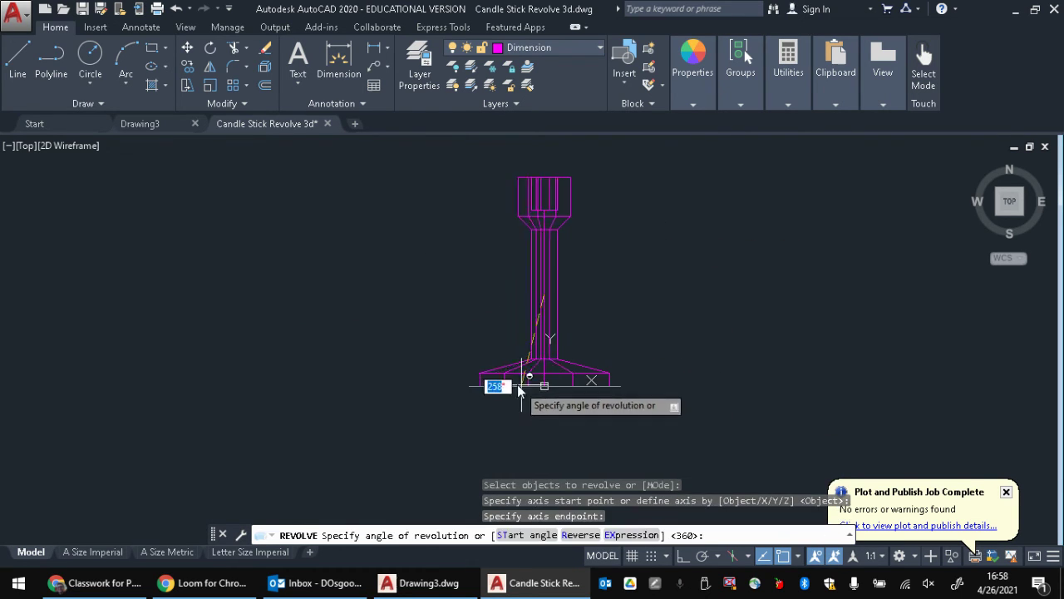
{"action": "type", "text": "3"}
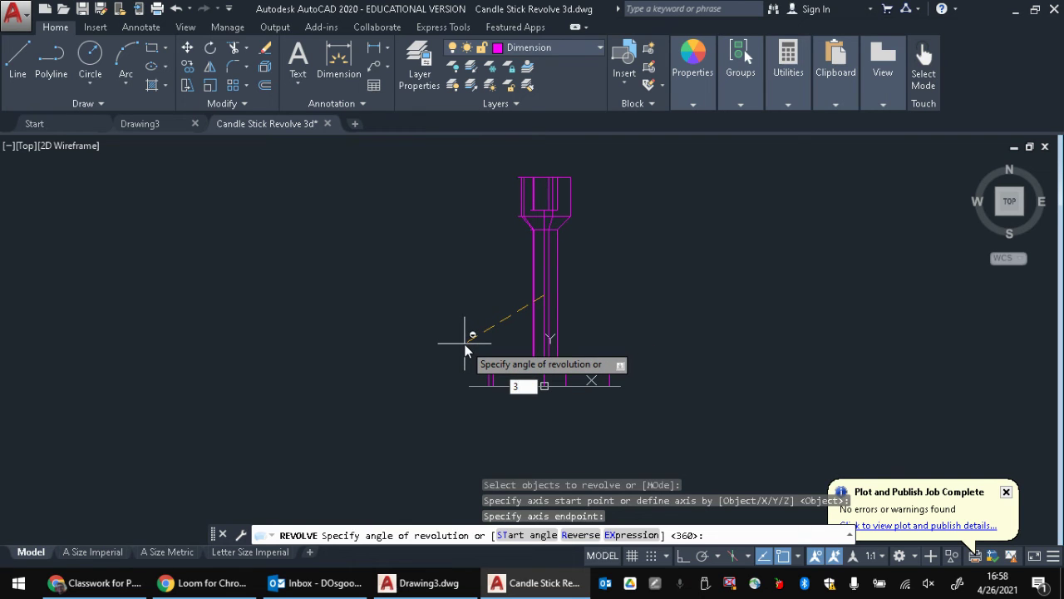
{"action": "type", "text": "60"}
{"action": "key", "text": "Return"}
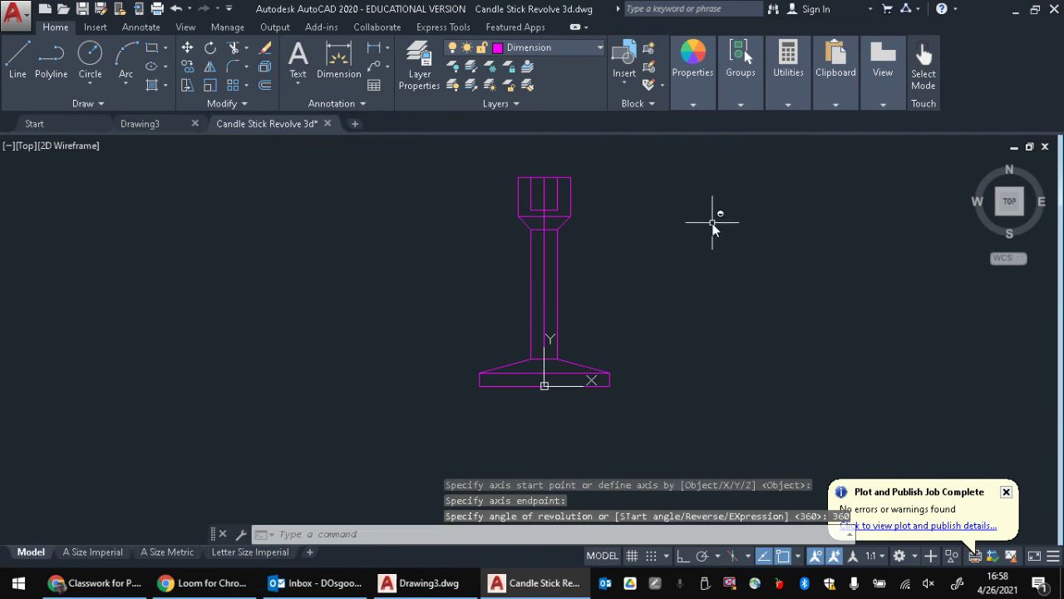
{"action": "middle_click_drag", "start_coordinate": [713, 223], "coordinate": [594, 237], "text": "shift"}
{"action": "key", "text": "ctrl+z"}
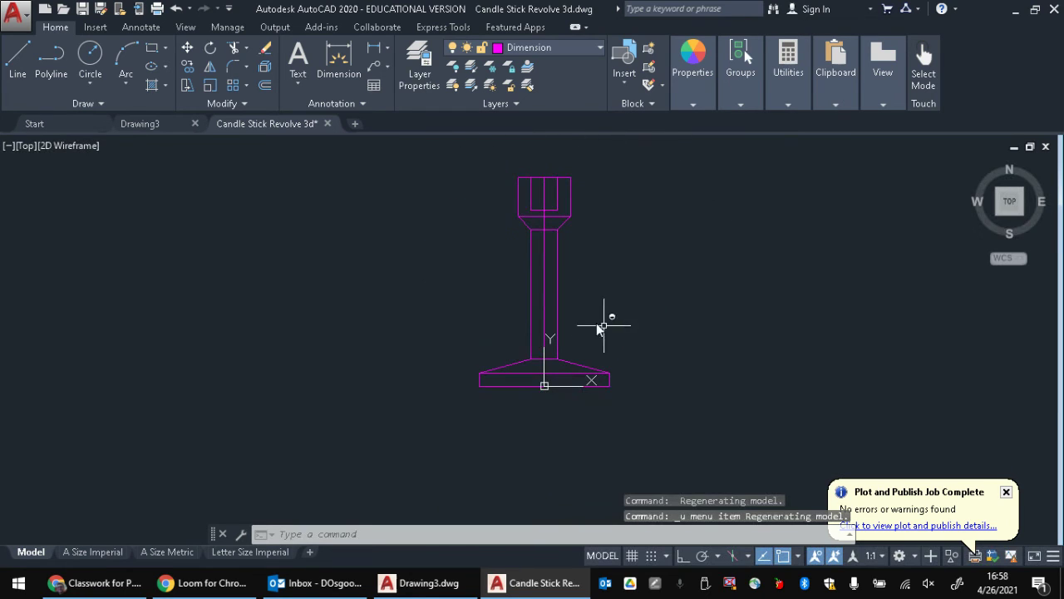
{"action": "key", "text": "ctrl+z"}
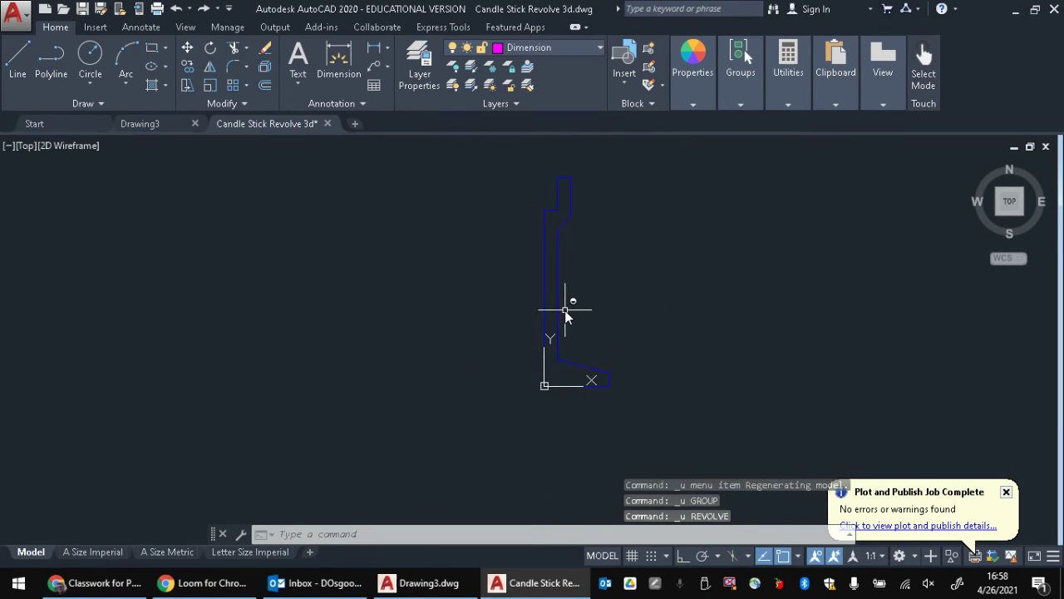
{"action": "key", "text": "Escape"}
{"action": "key", "text": "Escape"}
- Make Object the current layer and window-select the candlestick profile
{"action": "left_click", "coordinate": [601, 47]}
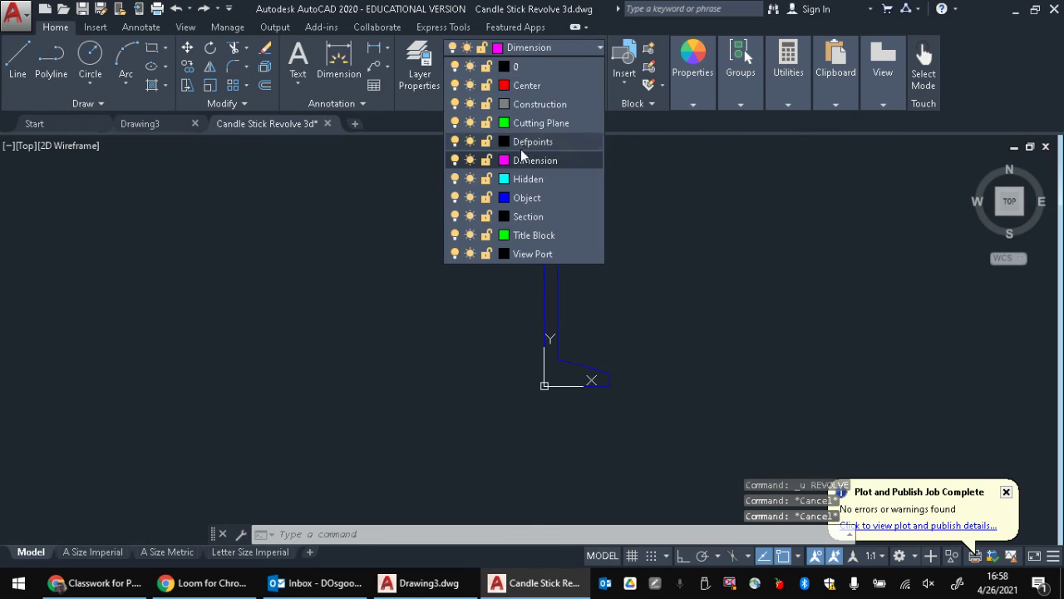
{"action": "left_click", "coordinate": [532, 193]}
{"action": "left_click", "coordinate": [691, 166]}
{"action": "left_click", "coordinate": [473, 351]}
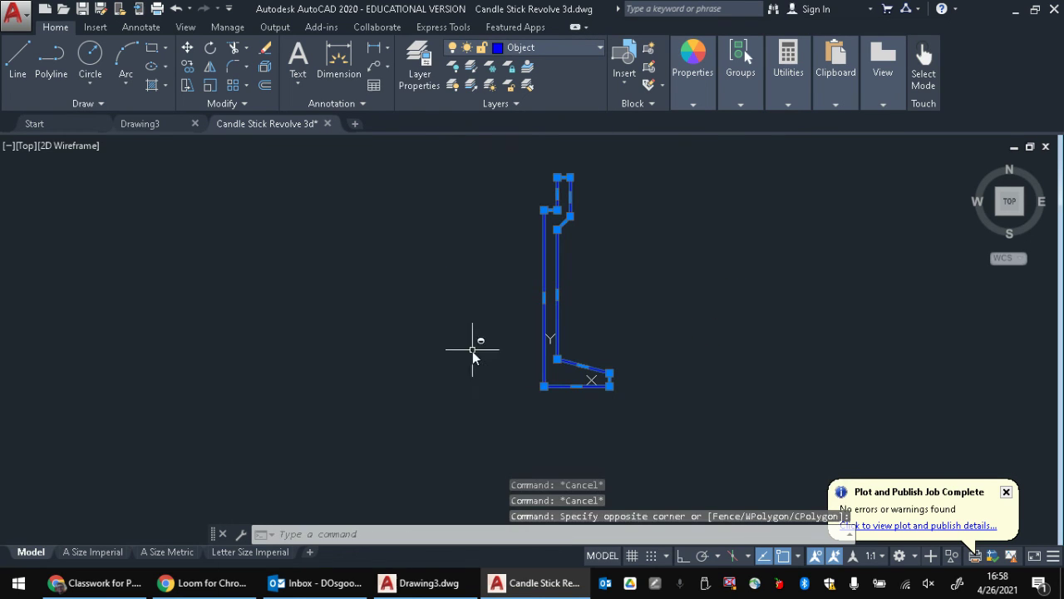
- Revolve the profile 90 degrees about its vertical left edge into a partial solid
{"action": "key", "text": "Return"}
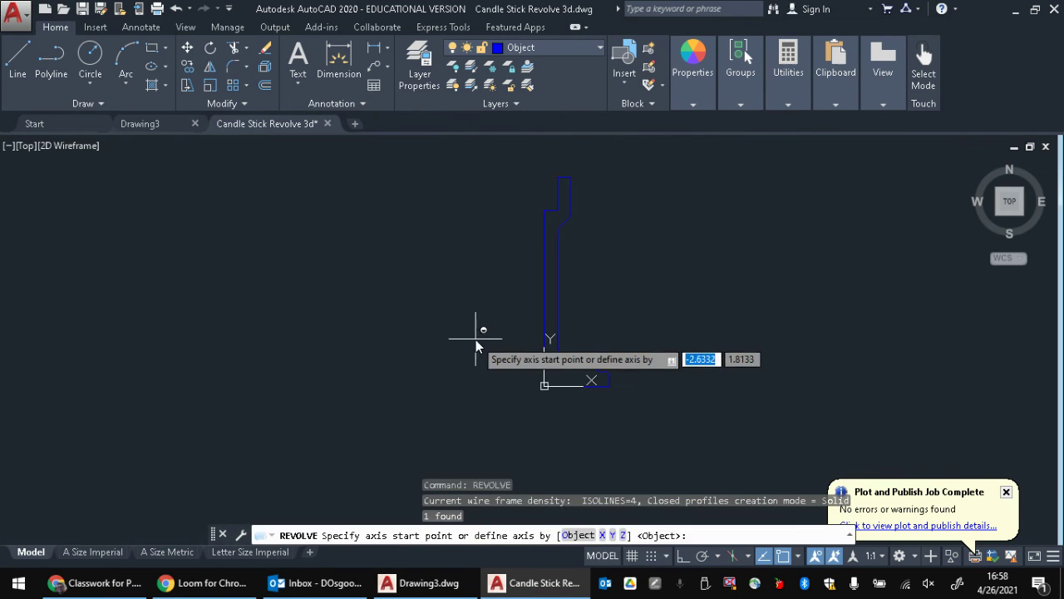
{"action": "left_click", "coordinate": [545, 370]}
{"action": "left_click", "coordinate": [550, 209]}
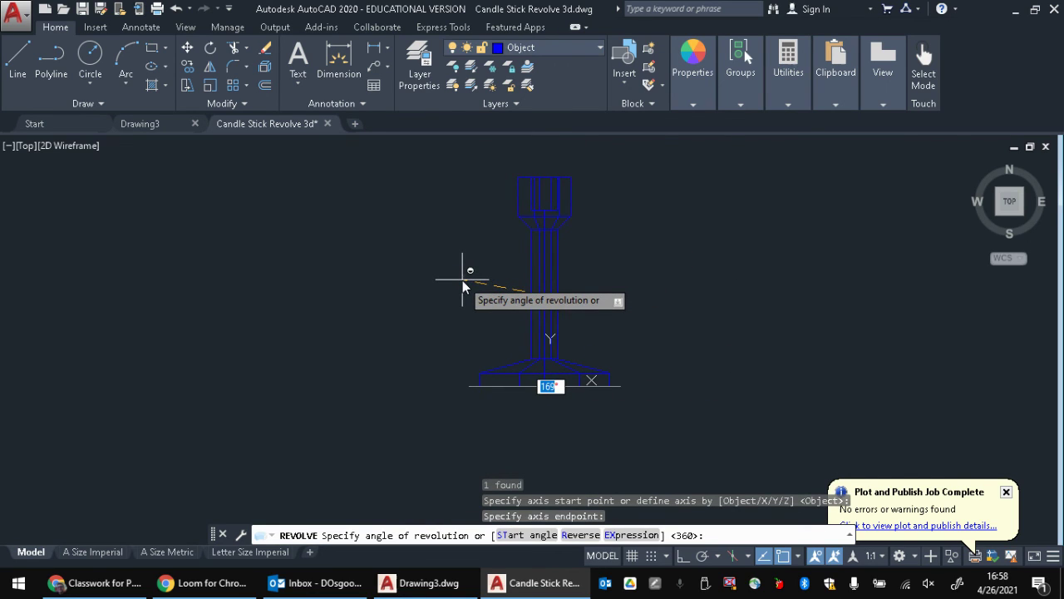
{"action": "type", "text": "90"}
{"action": "key", "text": "Return"}
{"action": "middle_click_drag", "start_coordinate": [618, 291], "coordinate": [532, 332], "text": "shift"}
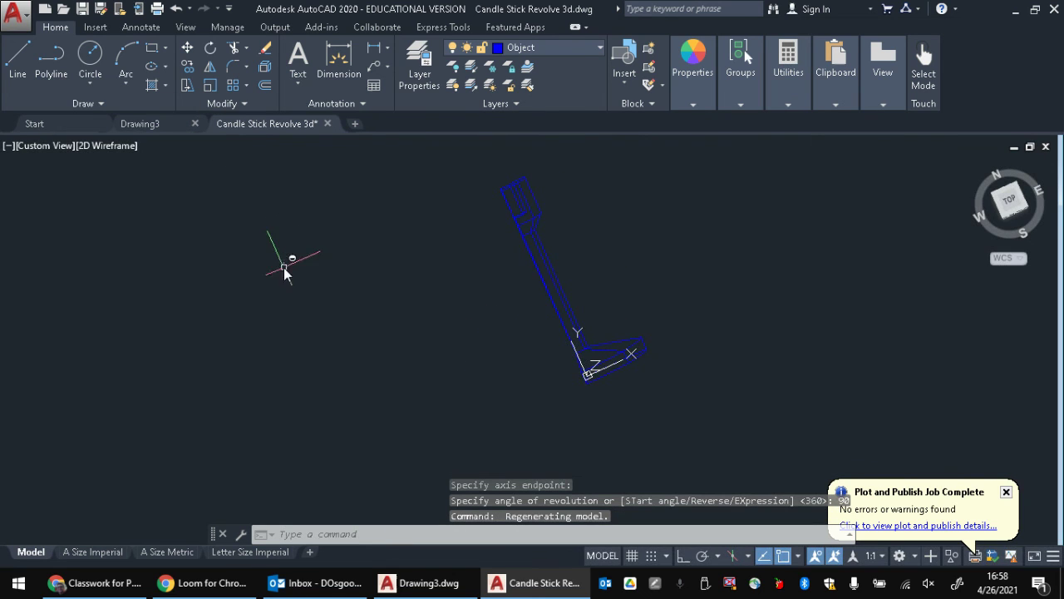
- Shade the quarter-revolved candlestick solid in the Conceptual visual style, viewed from a better angle
{"action": "middle_click_drag", "start_coordinate": [285, 274], "coordinate": [862, 93], "text": "shift"}
{"action": "left_click", "coordinate": [110, 146]}
{"action": "left_click", "coordinate": [145, 201]}
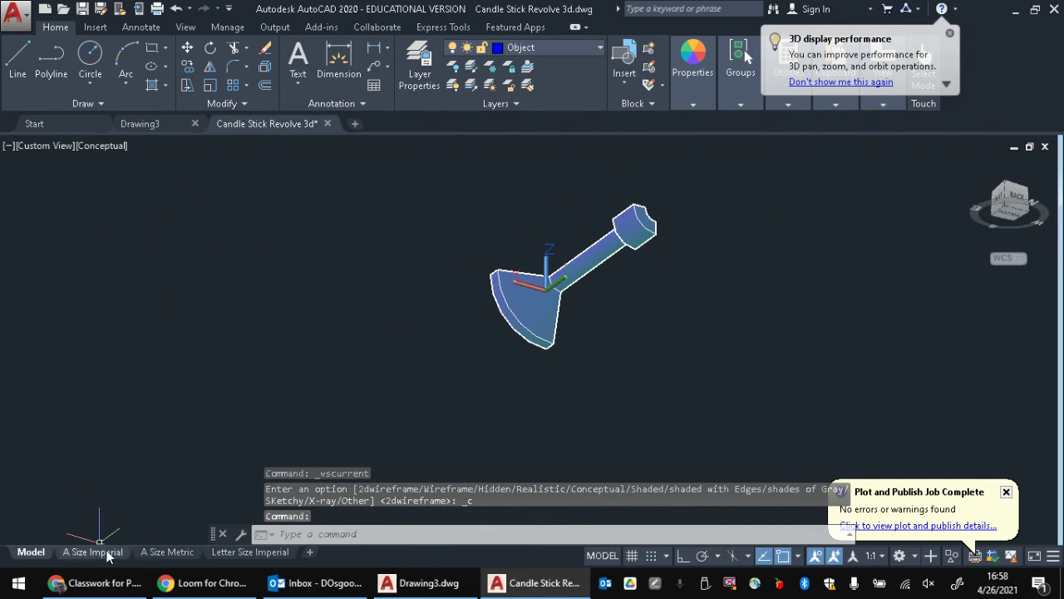